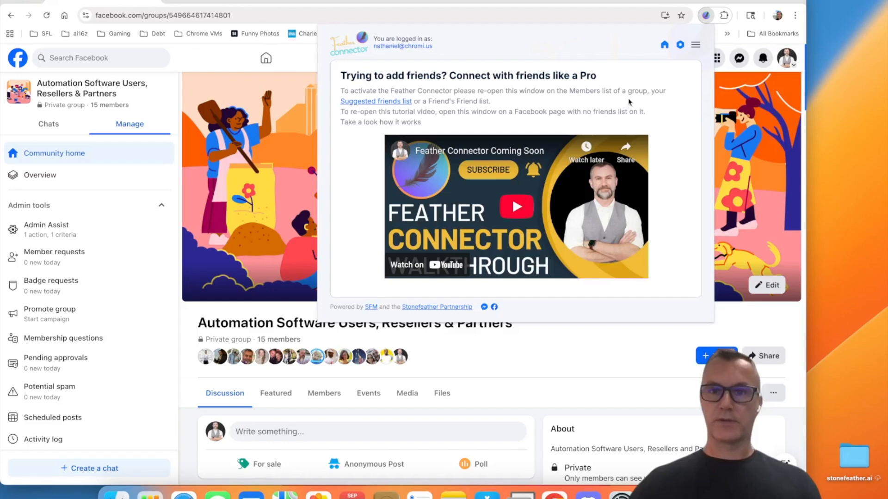
click(681, 47)
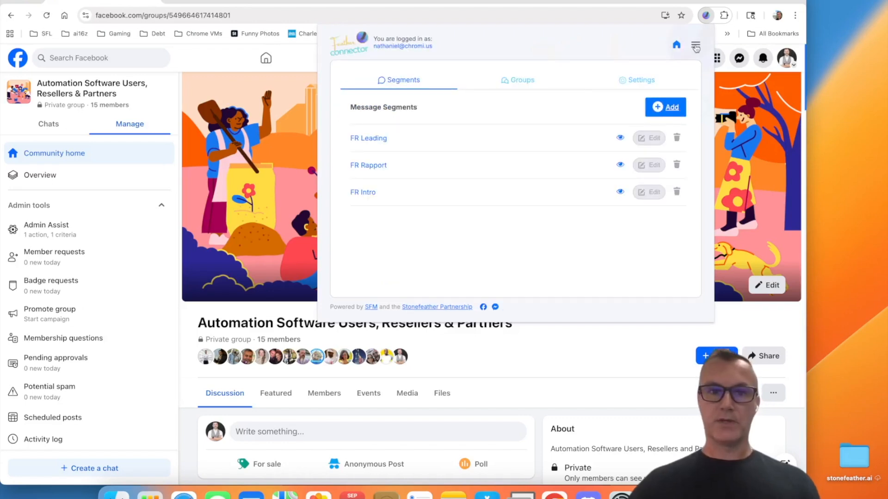
click(678, 46)
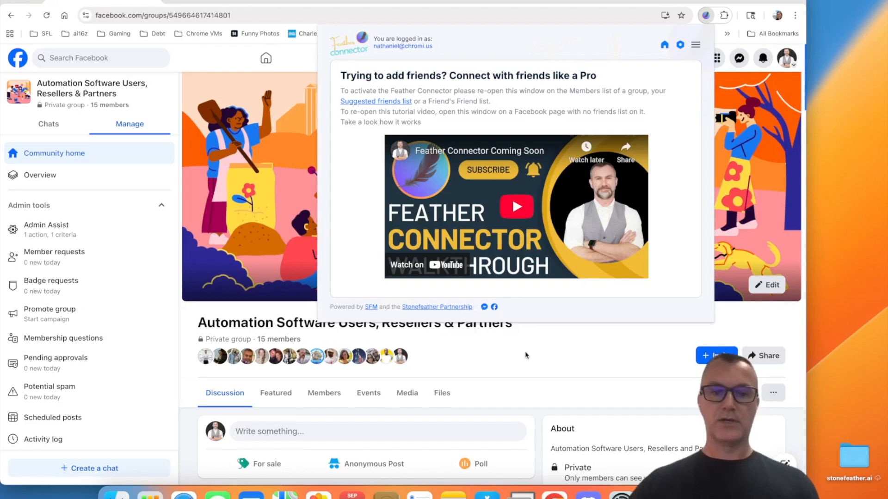
Step: Open the group's Members list and bring up the Feather Connector extension's request form on it
scroll(525, 355, down, 1)
click(324, 373)
click(324, 373)
scroll(278, 356, down, 5)
scroll(280, 353, down, 6)
scroll(280, 353, up, 12)
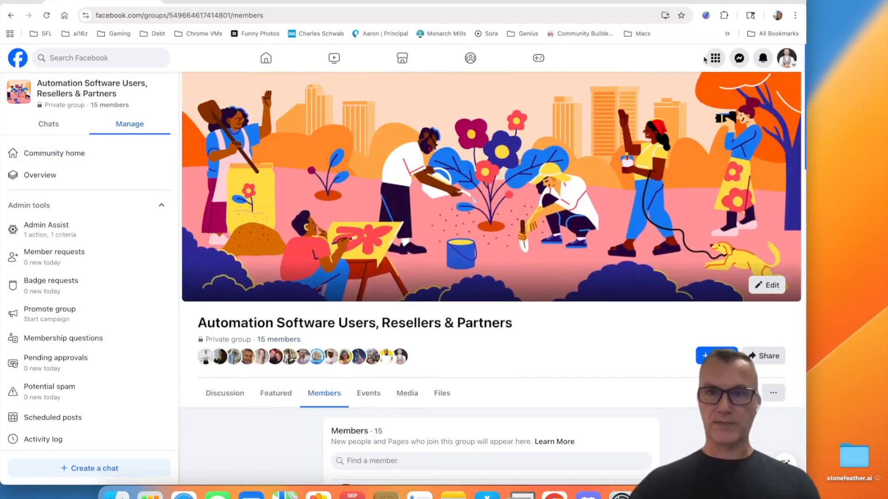
click(706, 15)
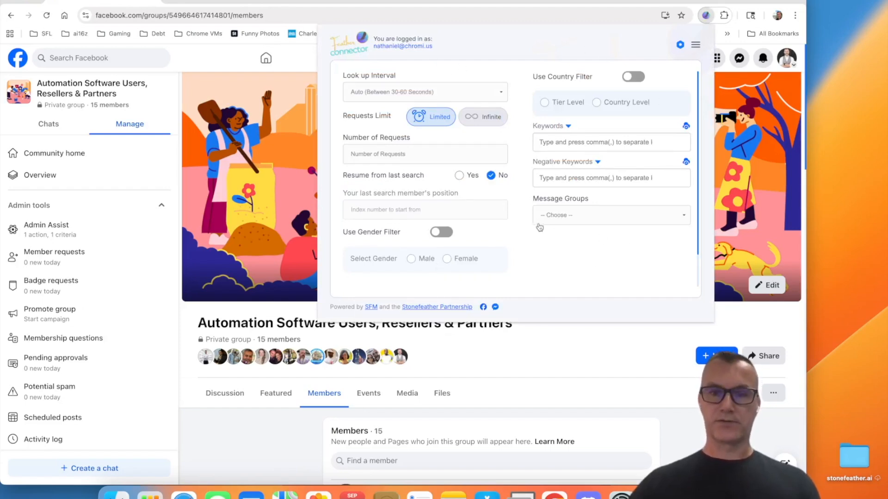
scroll(532, 222, down, 2)
scroll(518, 208, up, 2)
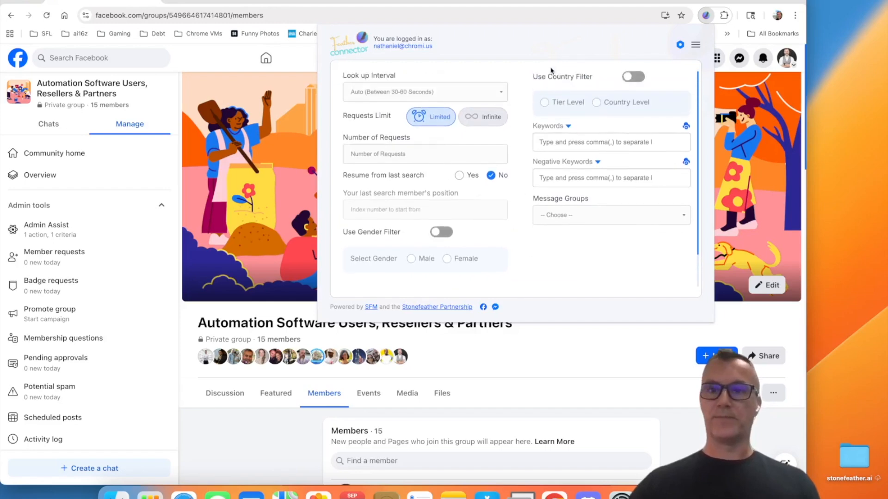
Step: Delete the message segments FR Leading, FR Rapport and FR Intro from the Feather Connector settings
click(696, 47)
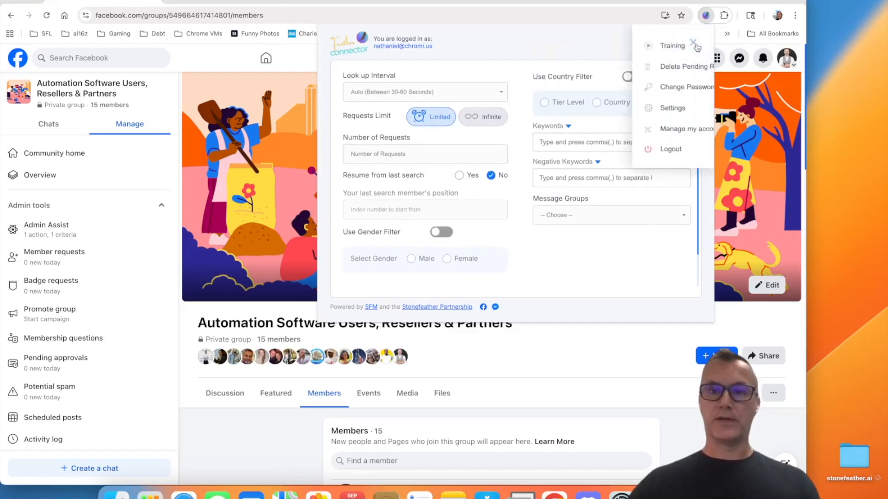
click(633, 108)
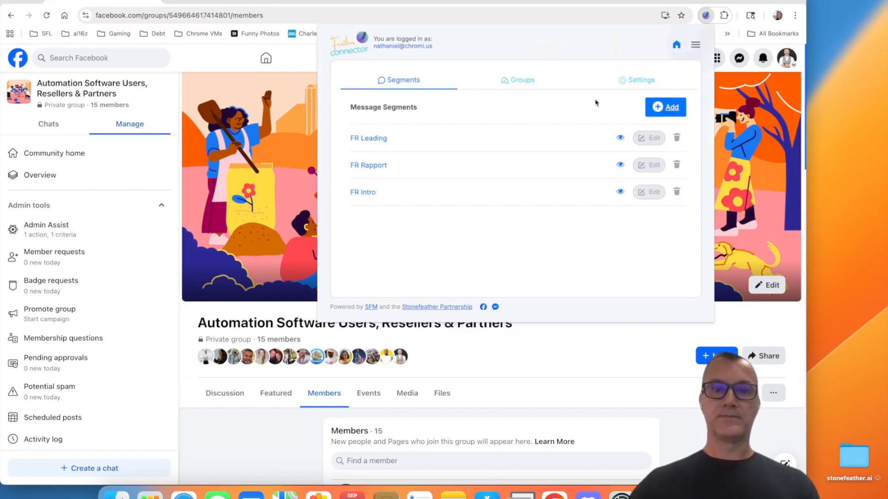
click(677, 137)
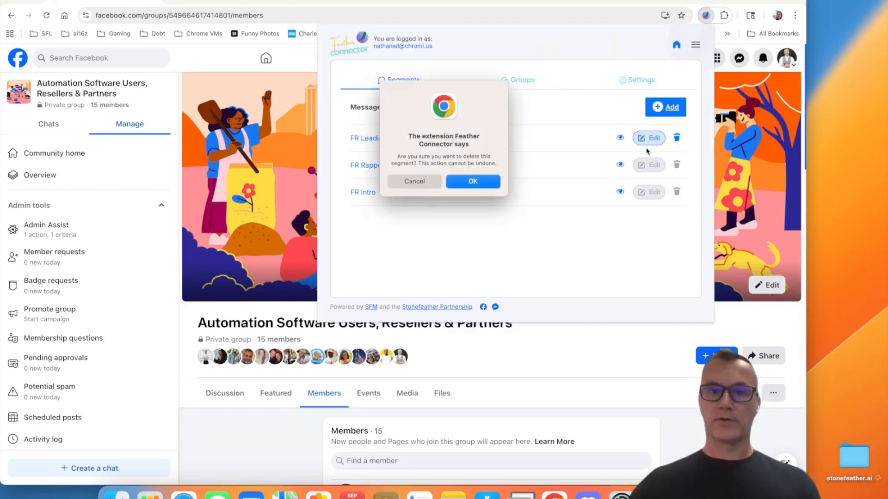
click(478, 185)
click(676, 138)
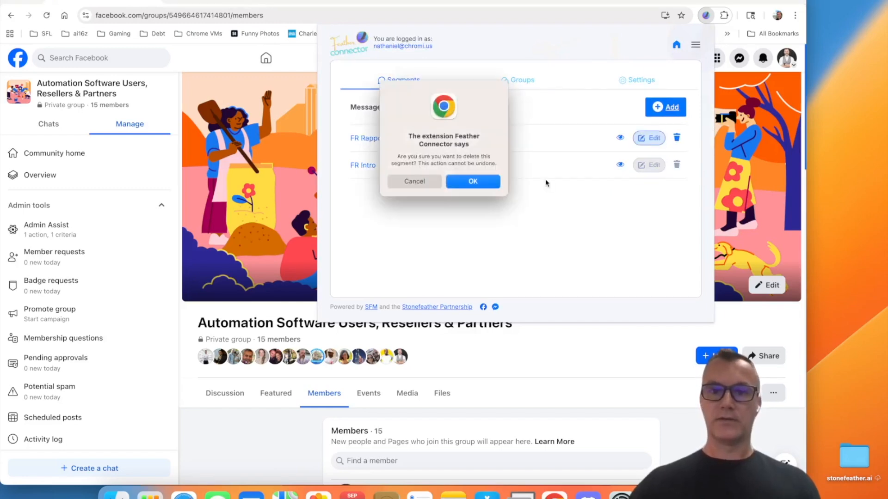
click(504, 182)
click(676, 137)
click(492, 185)
Step: Delete the existing message group in the Feather Connector settings
double_click(520, 80)
click(676, 137)
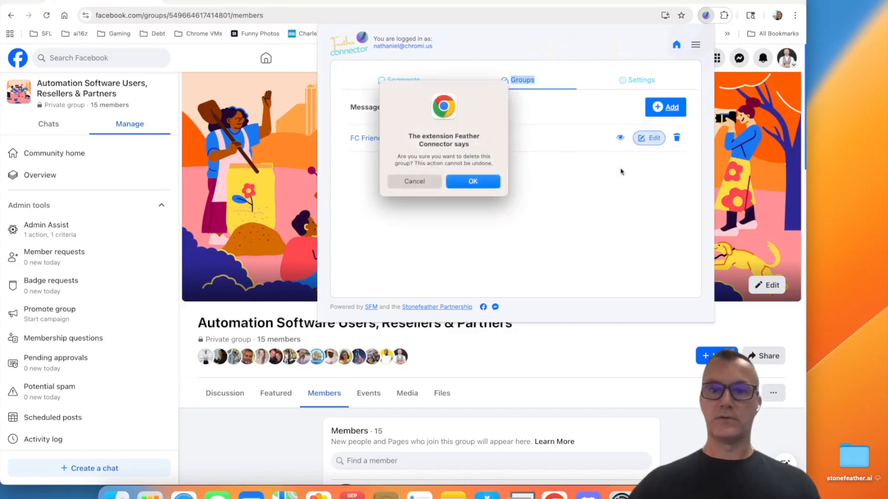
click(486, 182)
click(395, 81)
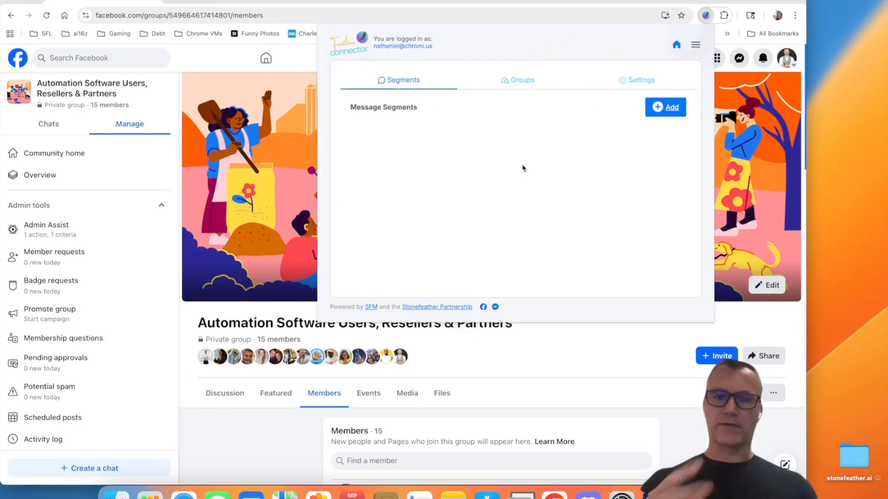
click(669, 109)
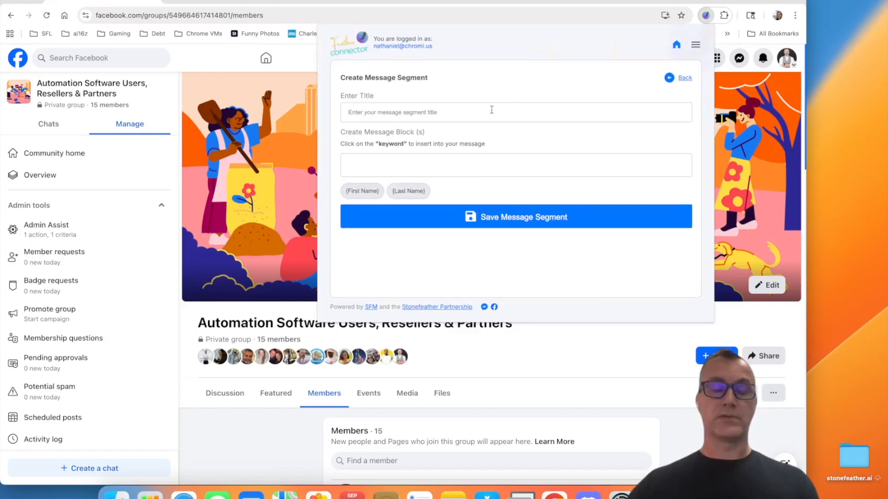
click(462, 112)
text(FR INtro)
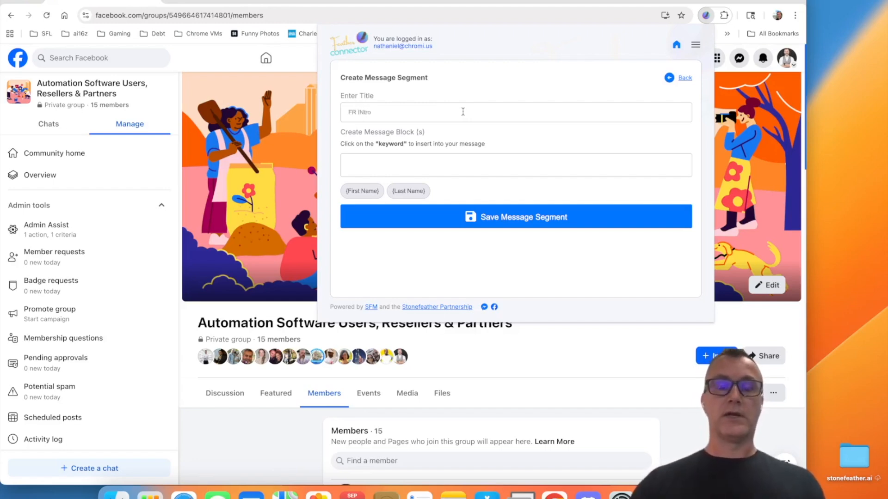
click(425, 159)
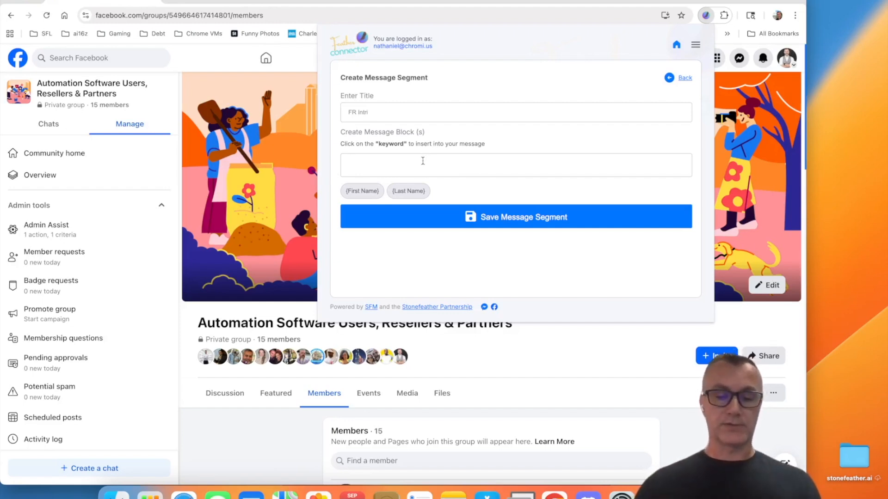
text(Hi)
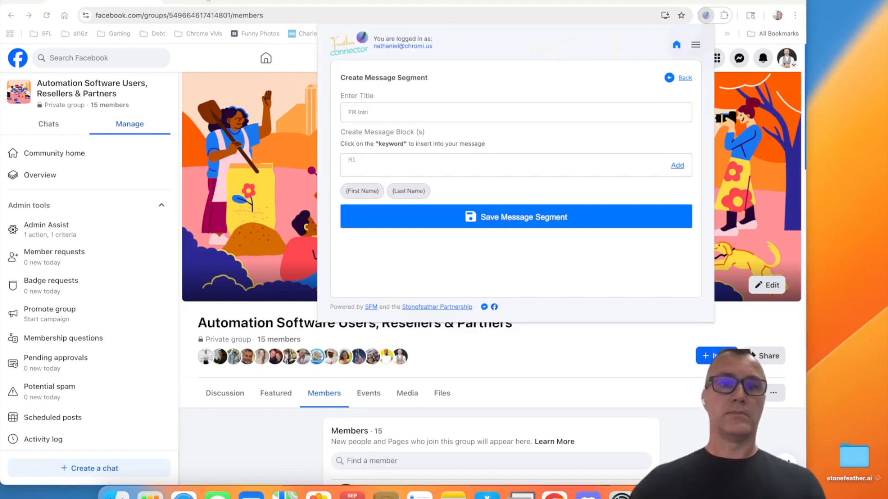
Step: Open emojipedia.org in another browser tab and accept all cookies
click(208, 1)
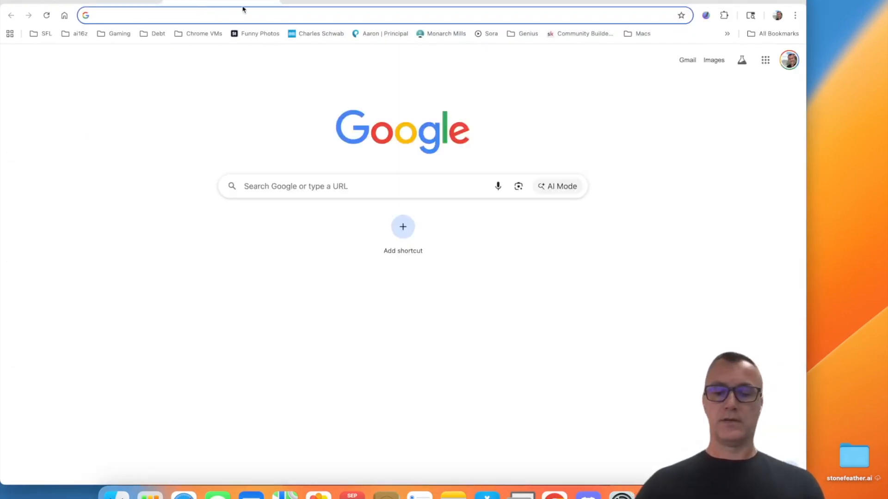
text(emojipedia.org)
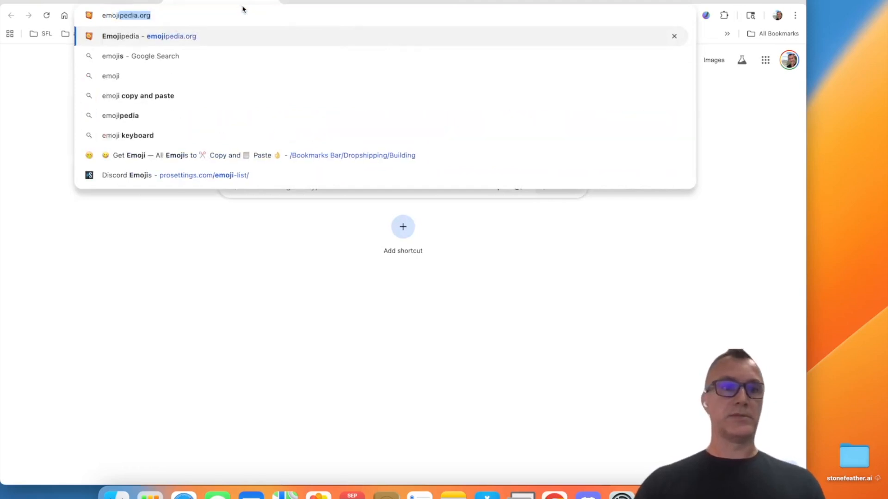
key(Return)
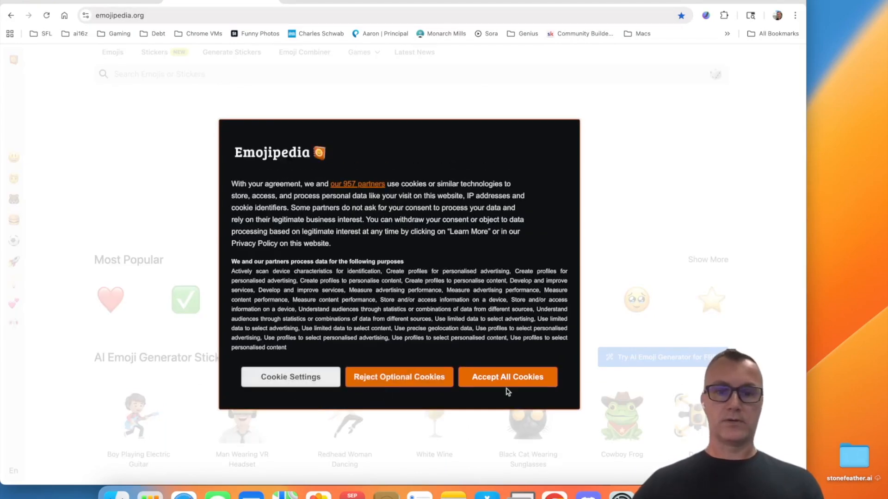
click(506, 387)
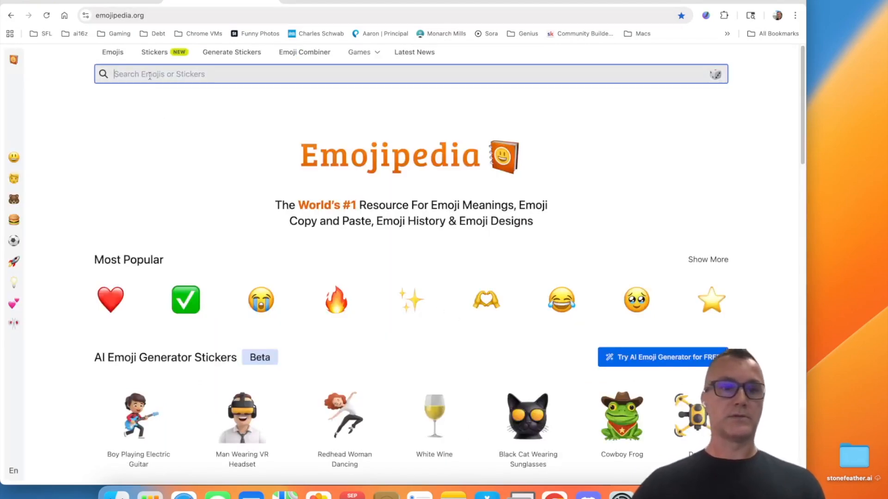
Step: Search for "waving hand" and copy the default yellow Waving Hand emoji
text(waving hand)
key(Return)
click(134, 199)
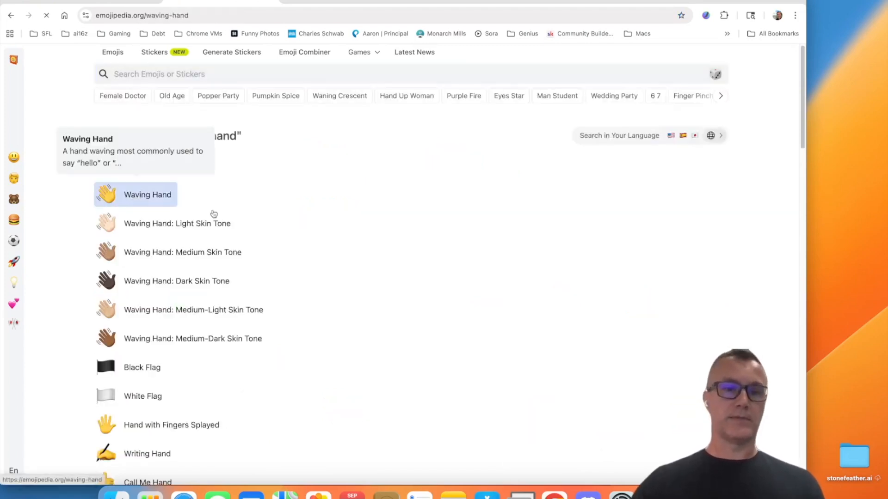
click(187, 191)
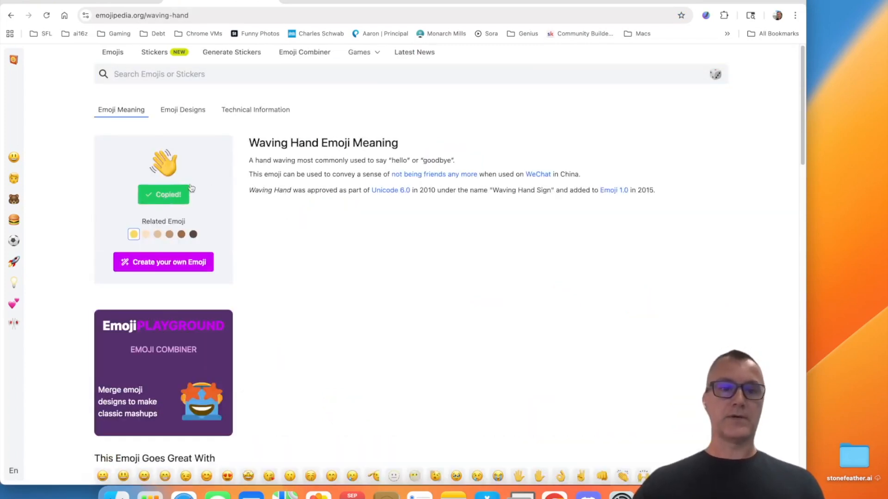
Step: Return to the Facebook group and start a new Feather Connector message segment titled "FR Intro"
click(127, 1)
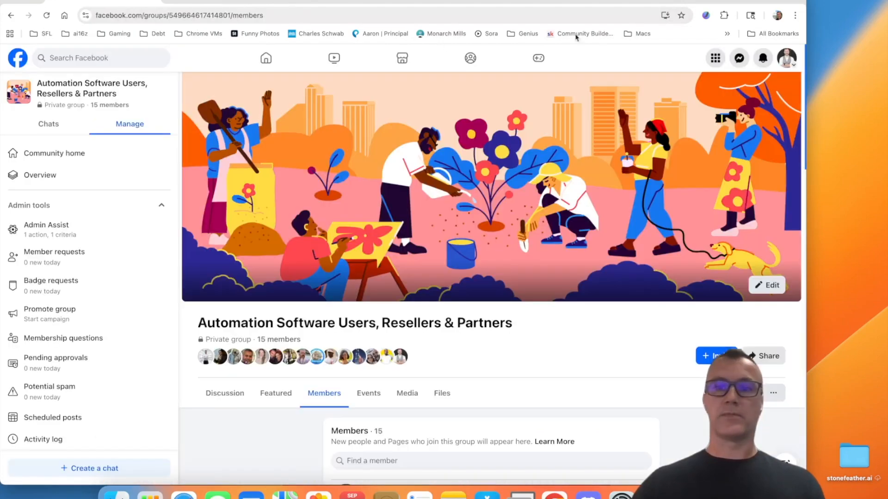
click(706, 15)
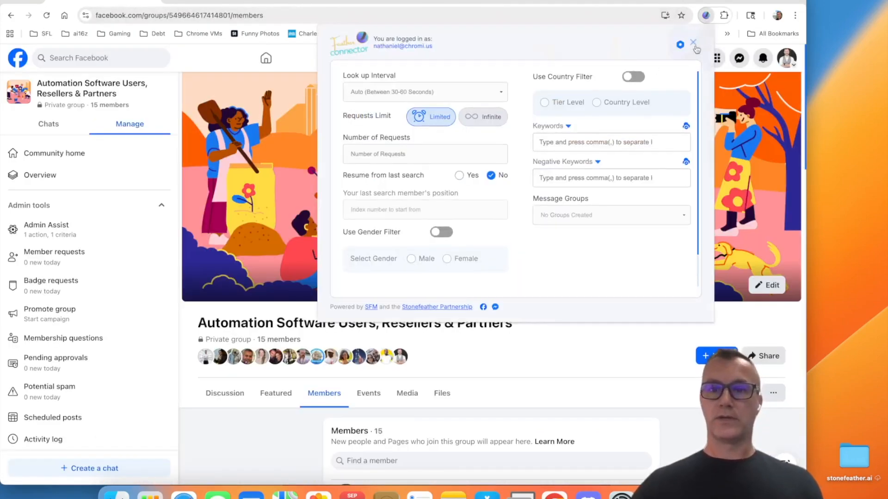
click(695, 44)
click(635, 109)
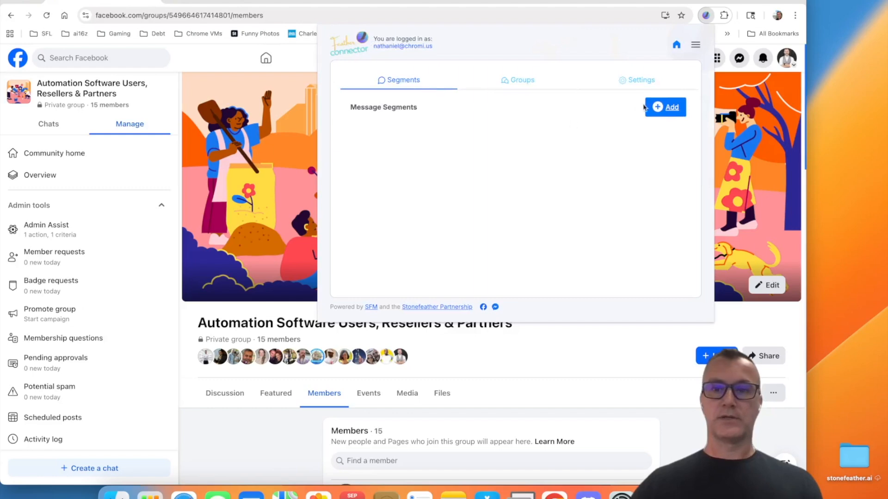
click(665, 108)
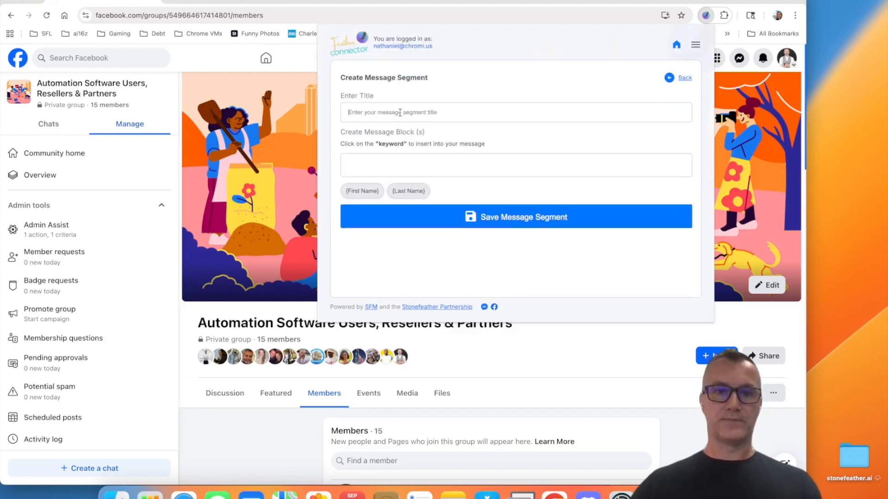
click(400, 112)
text(FR)
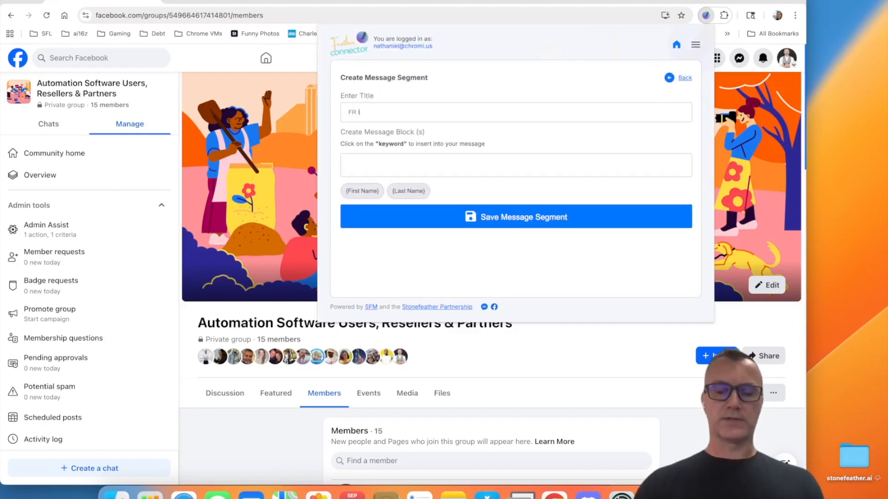
text(HI)
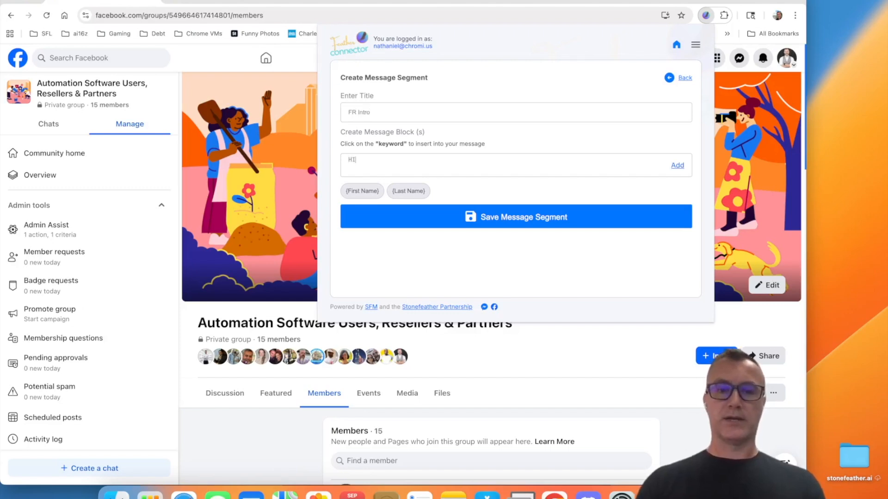
text( 👋)
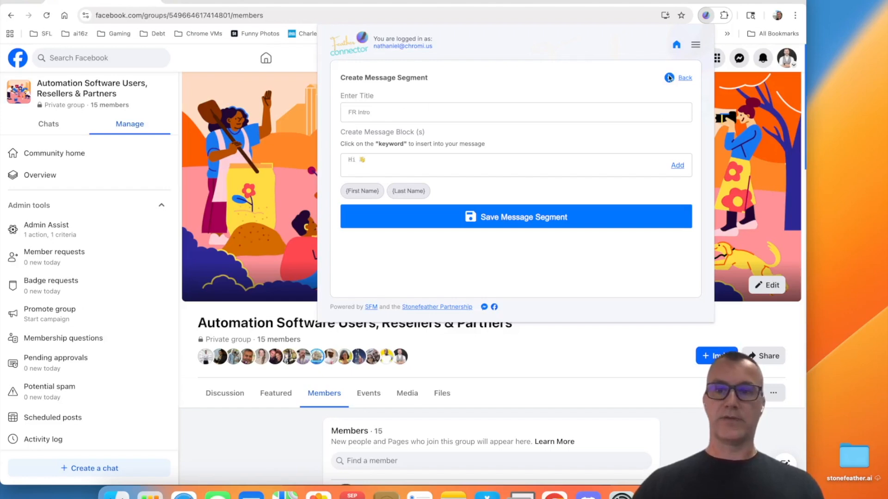
Step: Add the first message block "Hi 👋" to the segment, using the copied emoji
click(677, 165)
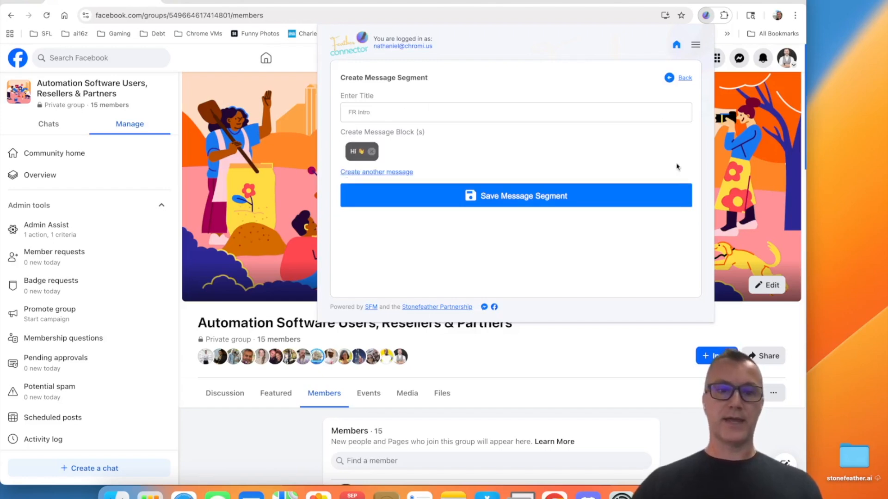
Step: Add another message block reading "Hey there!" to the segment
click(388, 178)
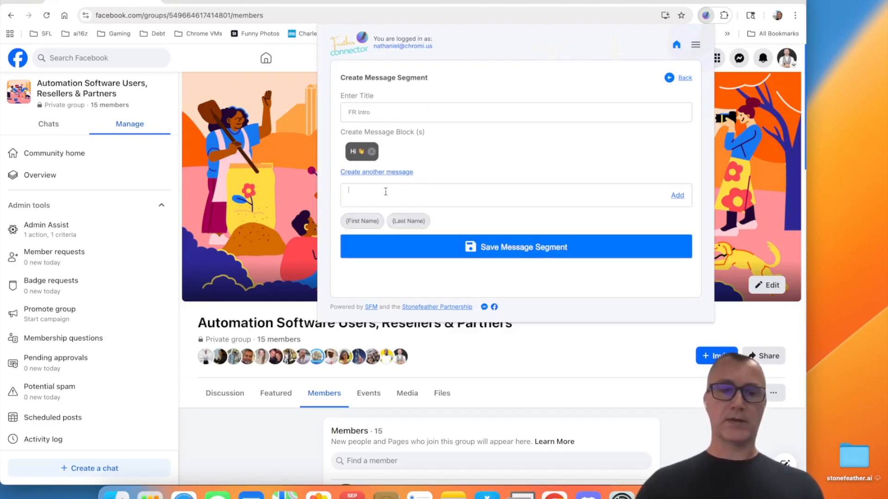
click(386, 191)
text(Hey there)
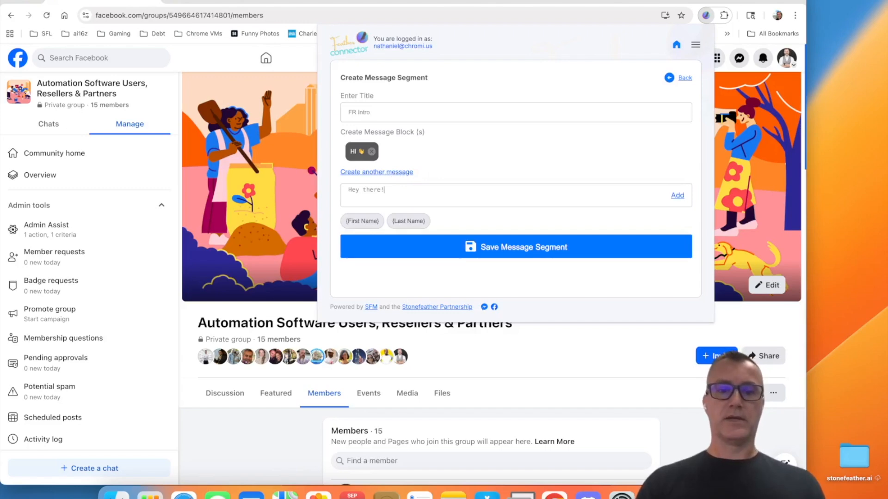
text(!)
click(677, 196)
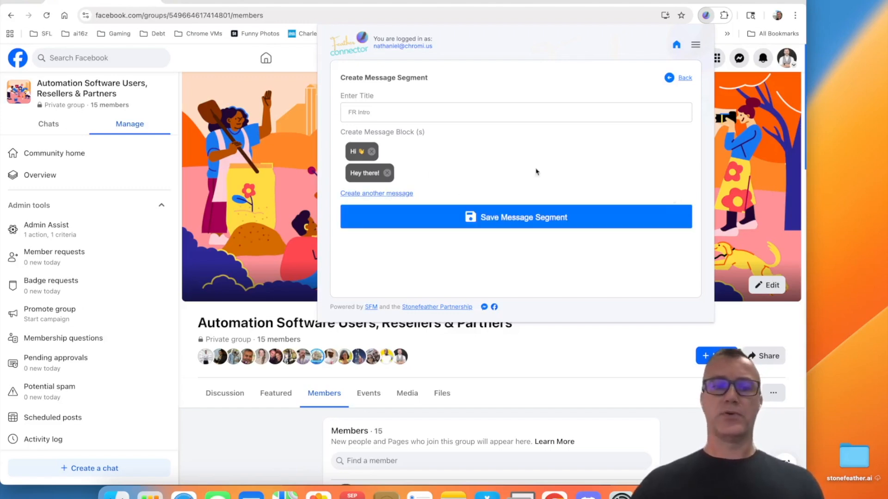
Step: Add a third message block reading "Hey {First_Name}!" with the first-name keyword, and save the FR Intro segment
click(398, 198)
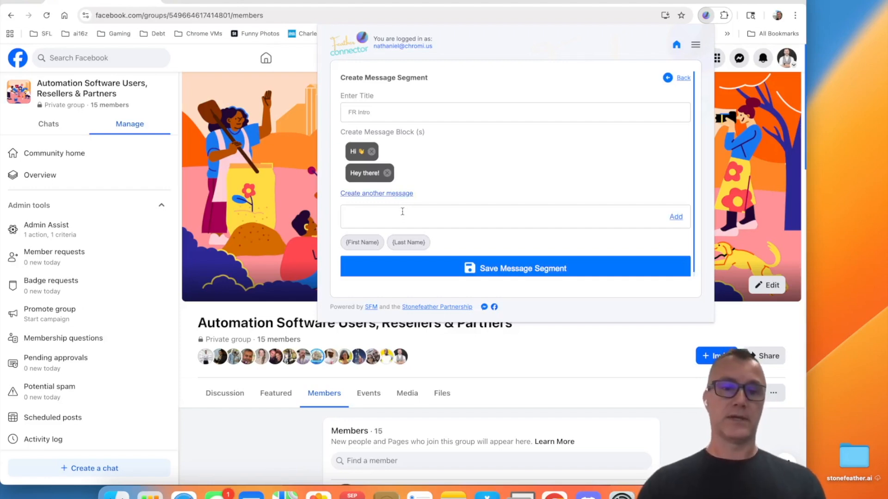
text(He)
text(llo)
key(BackSpace)
key(BackSpace)
key(BackSpace)
text(y)
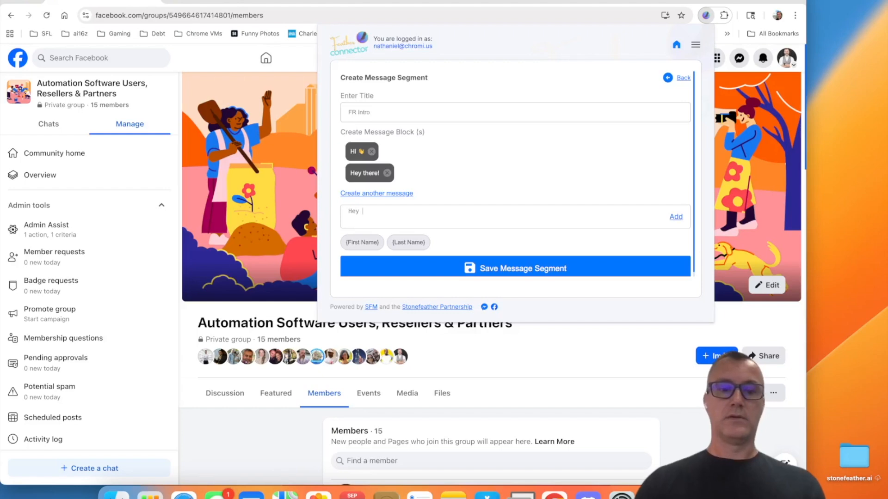
click(363, 242)
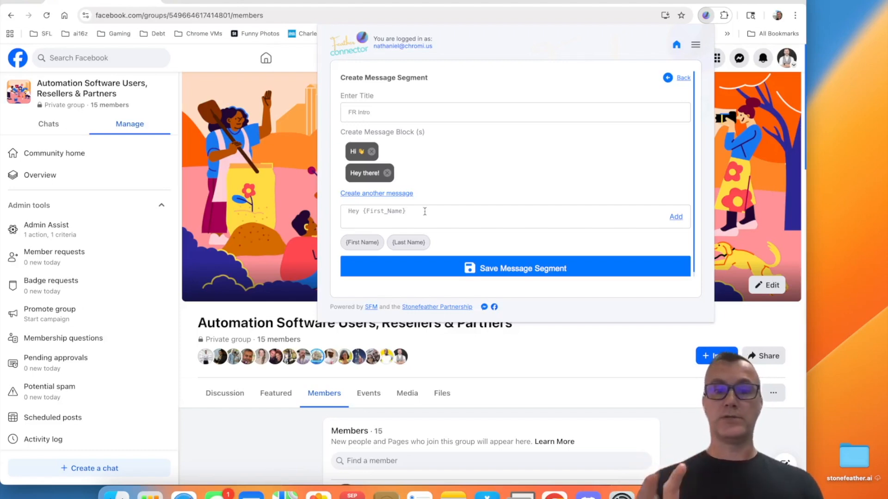
text(!)
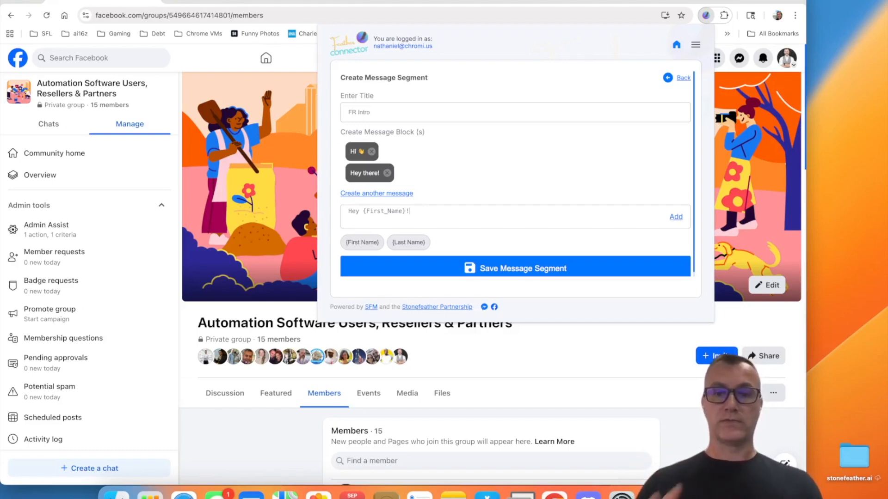
key(Return)
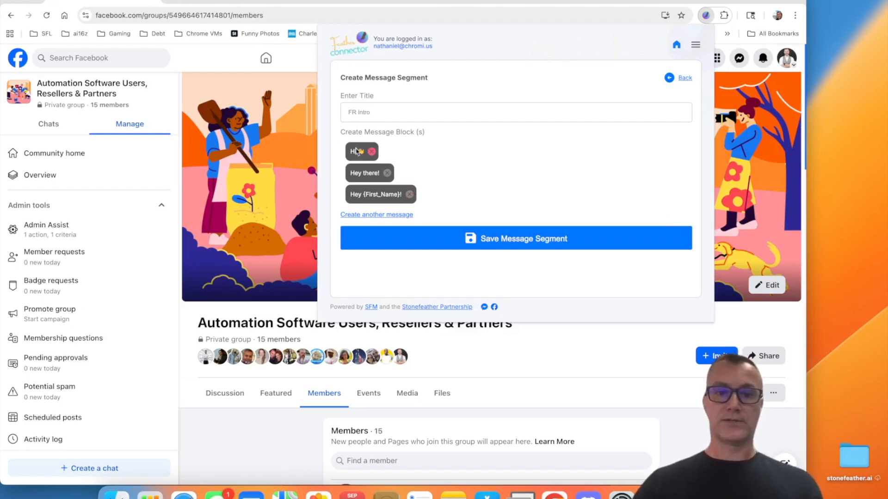
click(501, 243)
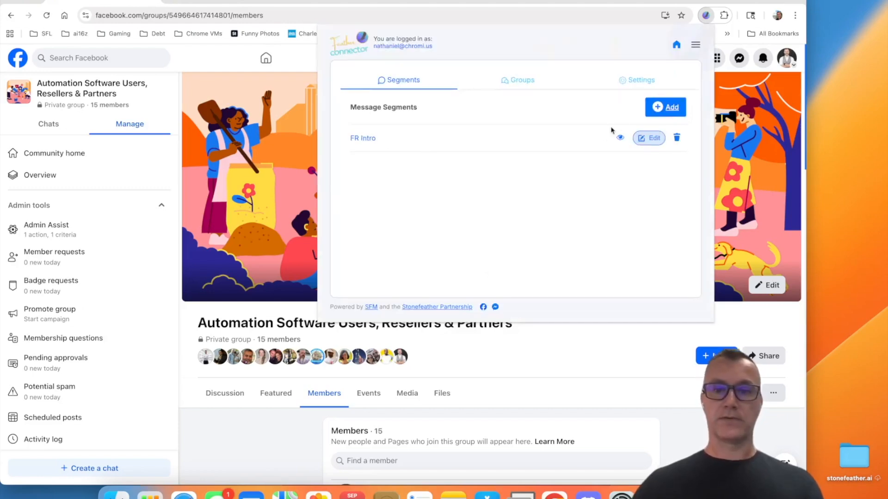
Step: Start another message segment and title it "FR Rapport"
click(666, 111)
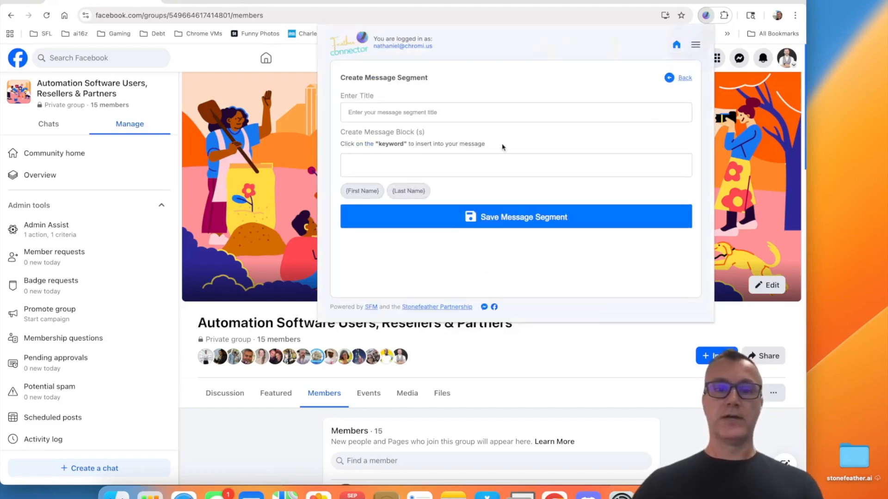
click(384, 112)
text(FR)
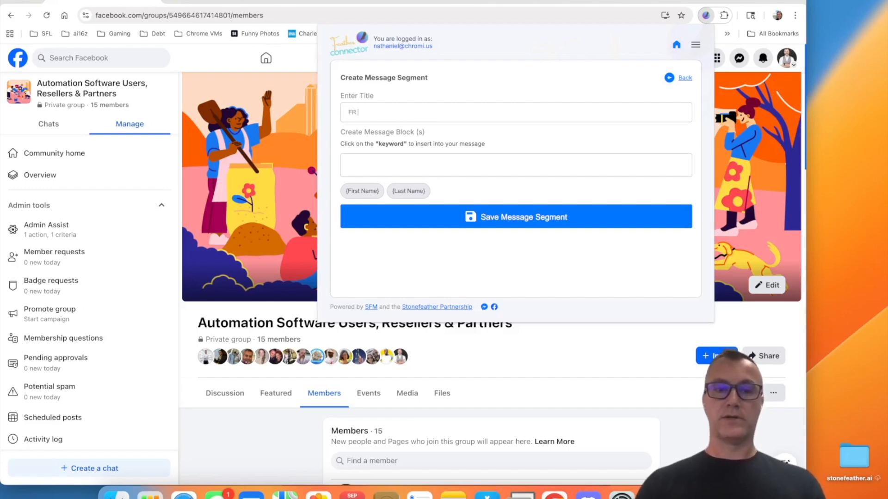
text( Rapport)
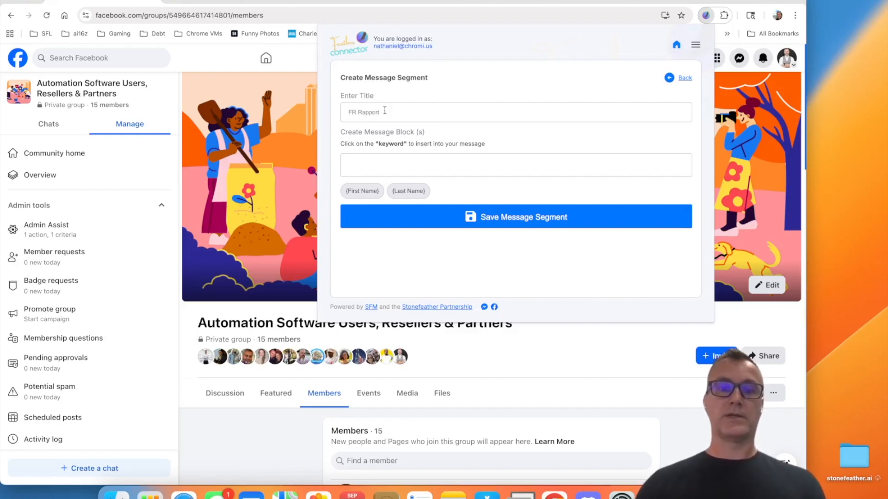
Step: Add the message block "I see we are both members of the same FB Group." to the segment
click(384, 165)
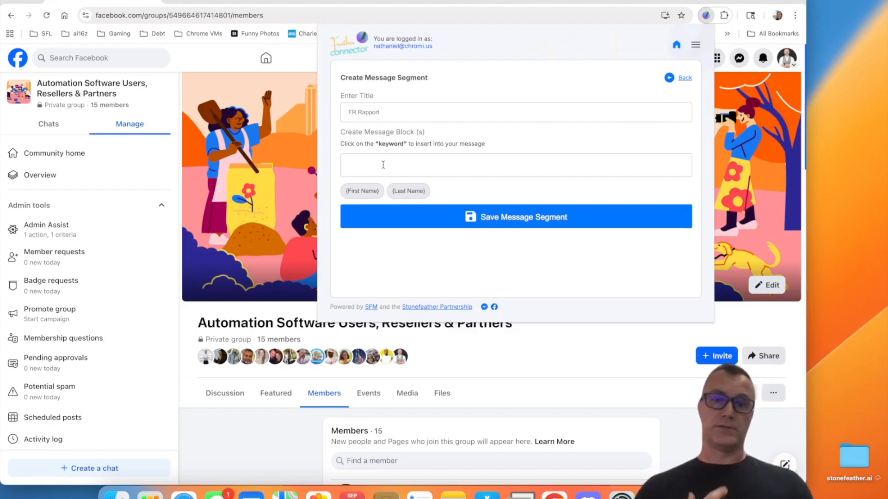
text(I s)
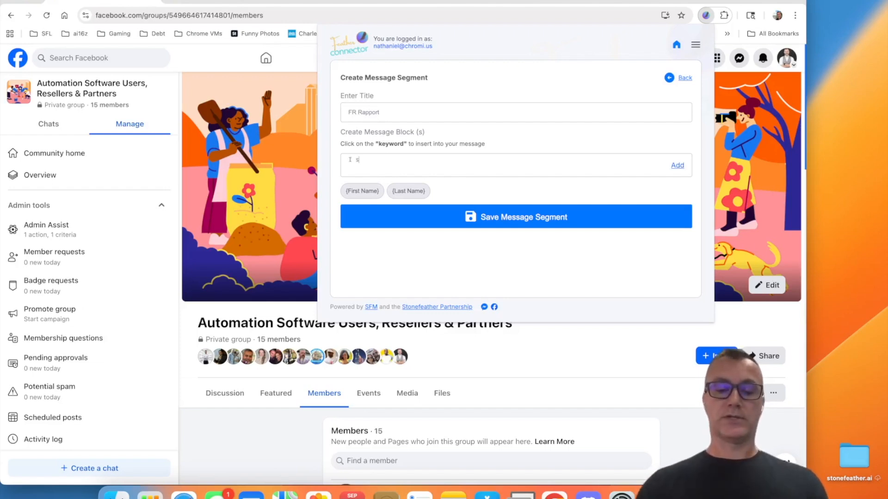
text(ee we are not)
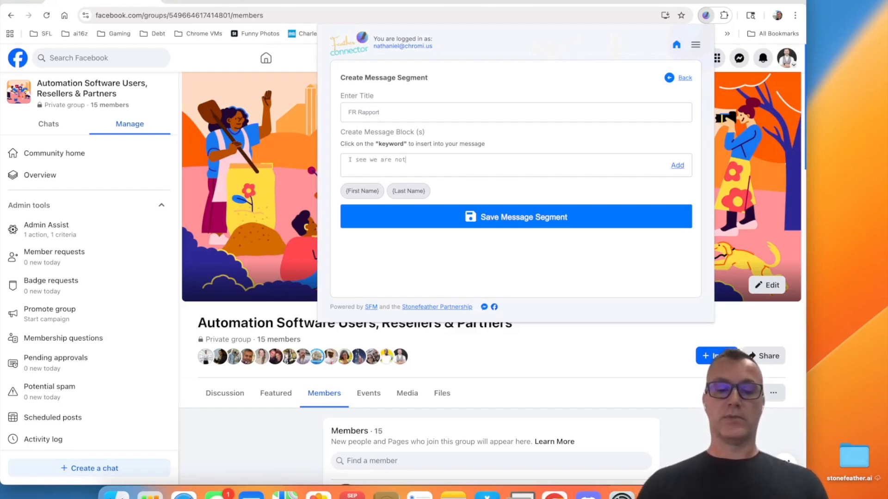
key(BackSpace)
key(BackSpace)
key(BackSpace)
text(both members of the )
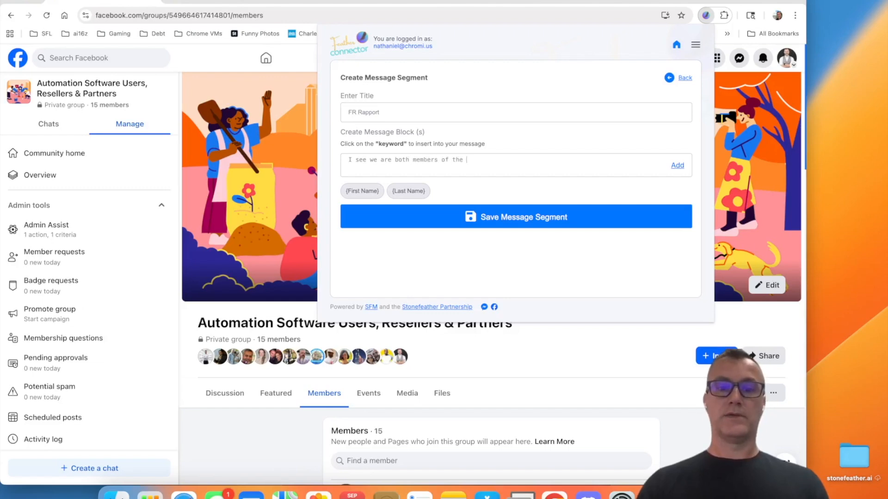
text(same FB Group.)
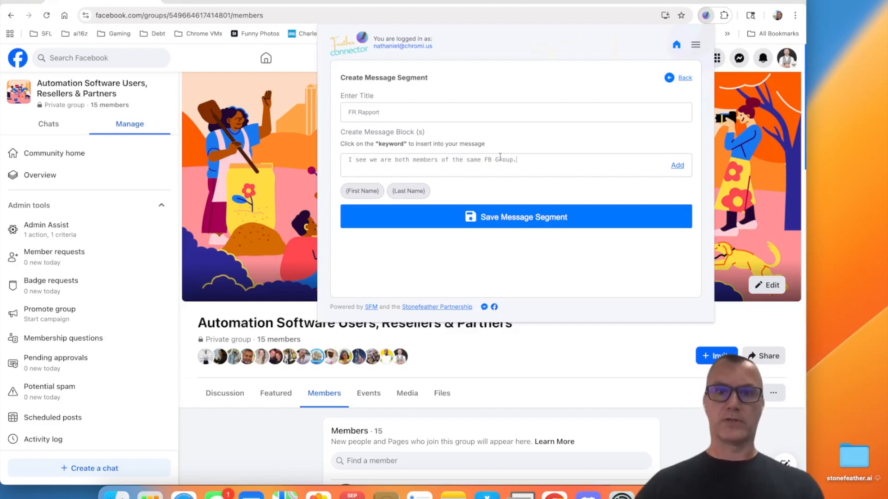
click(677, 166)
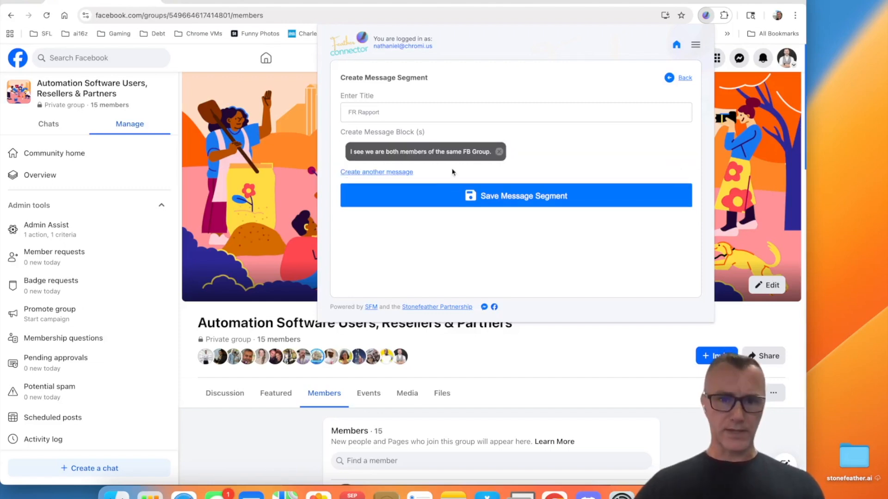
Step: Add a second message block reading "It's nice to connect with other members of out shared group."
click(400, 173)
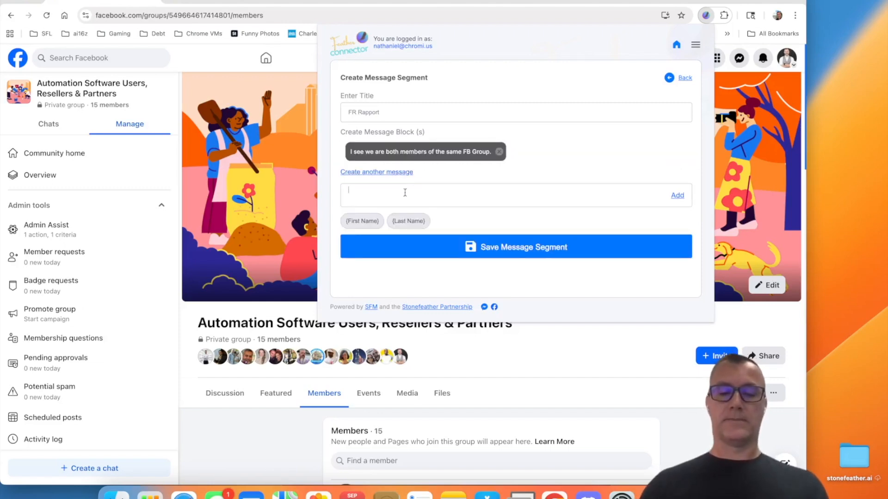
click(405, 193)
text(It's nice to c)
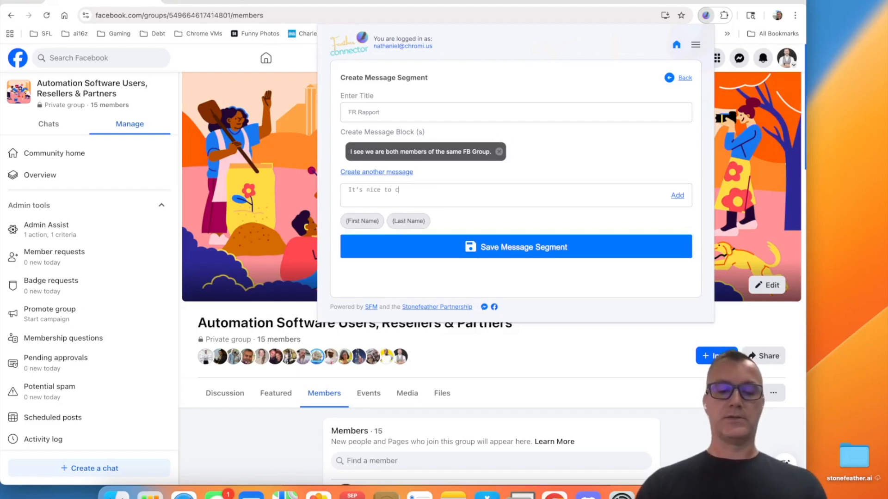
text(onnect with other )
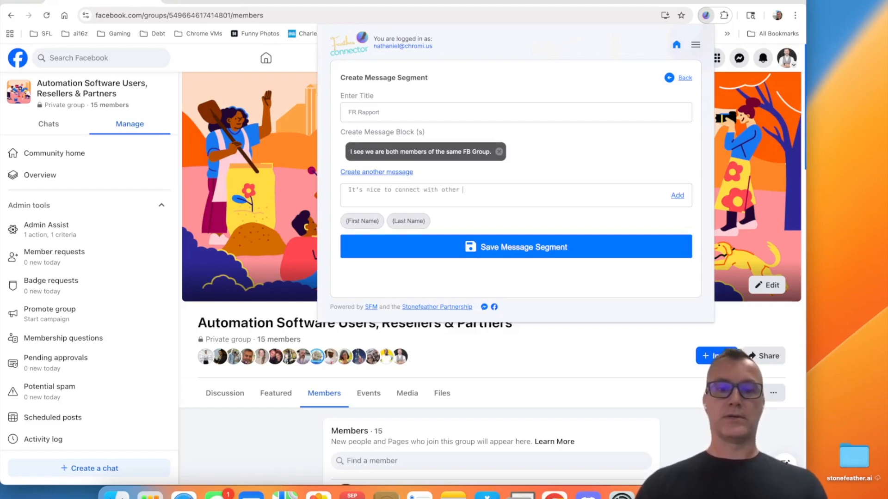
text(membberrs of out)
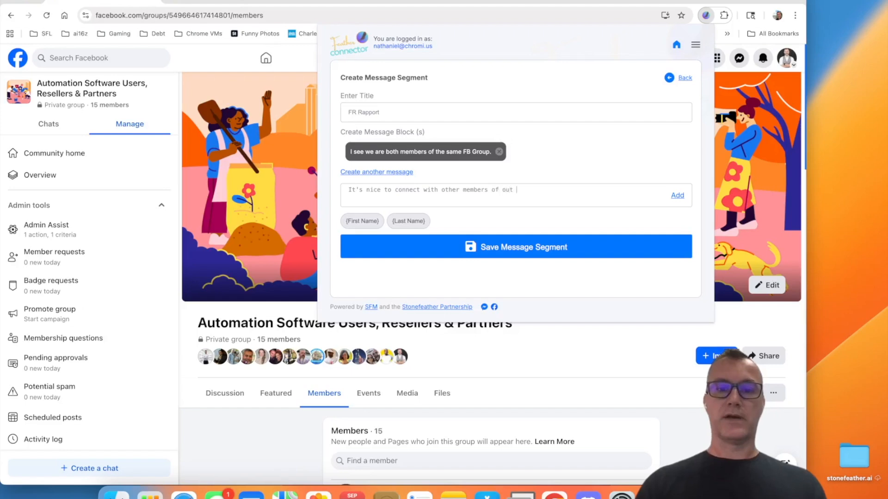
text( shared group)
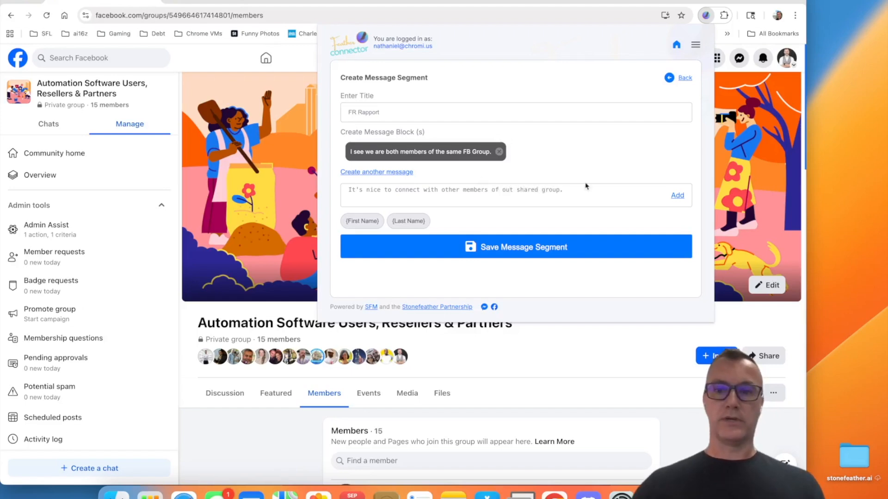
text(.)
click(677, 195)
Step: Replace the block containing the "out" typo with "It's nice to connect with other members of our shared group." and save the segment
click(365, 193)
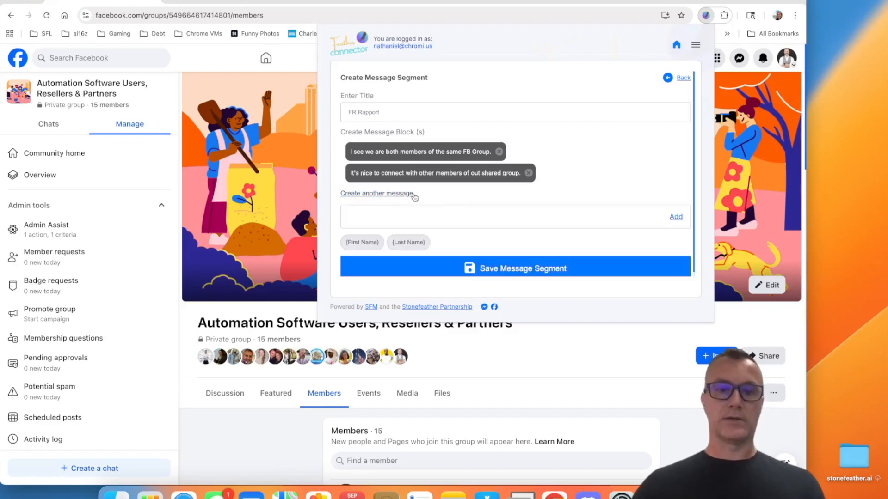
click(442, 212)
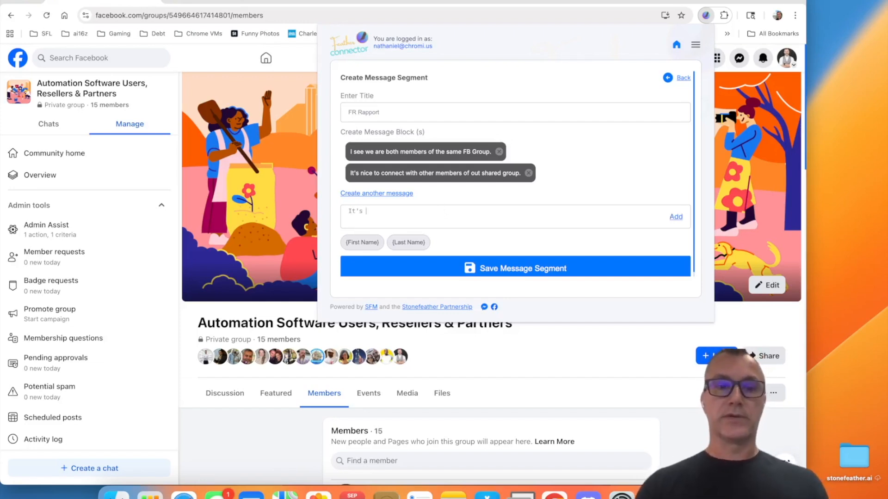
text(nice to c)
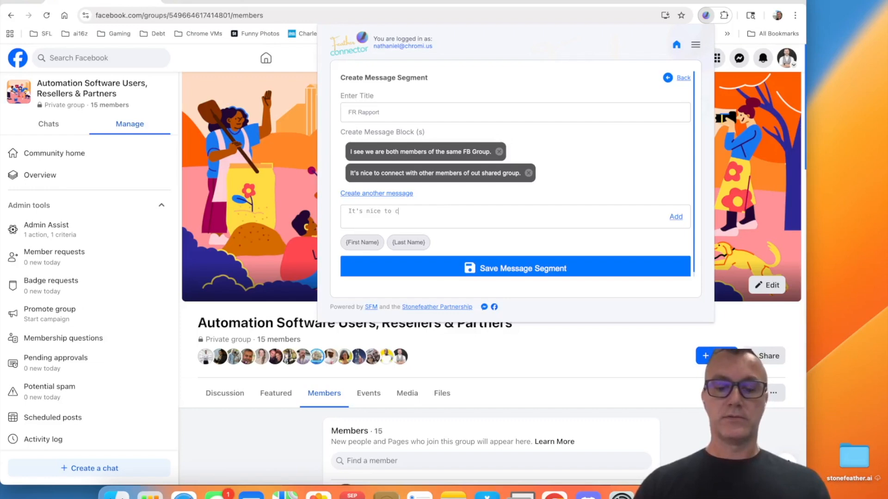
text(onnect with other )
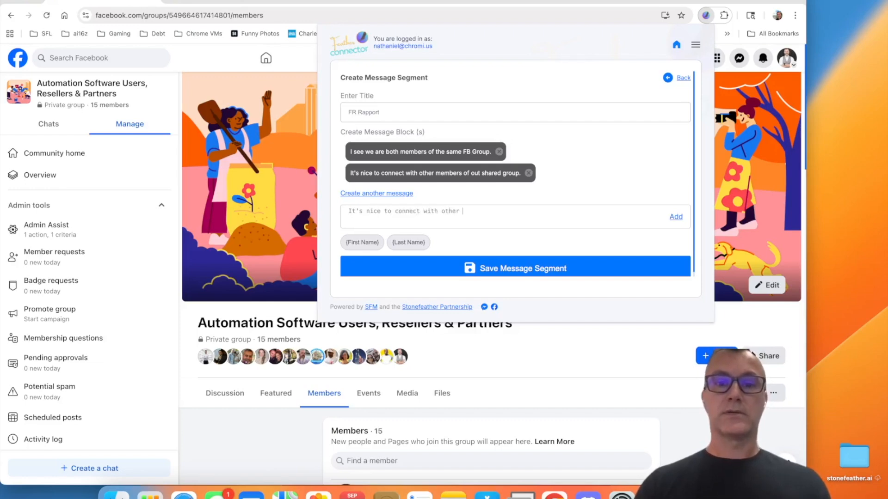
text(members of our)
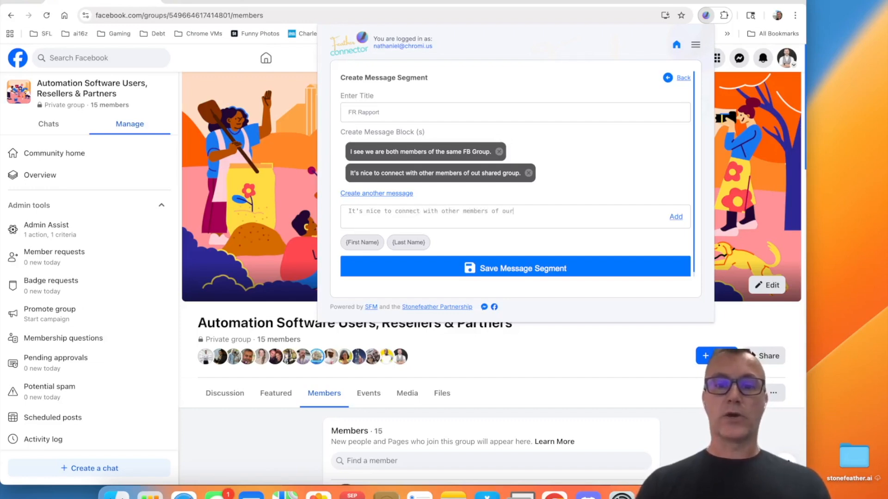
text( shared group.)
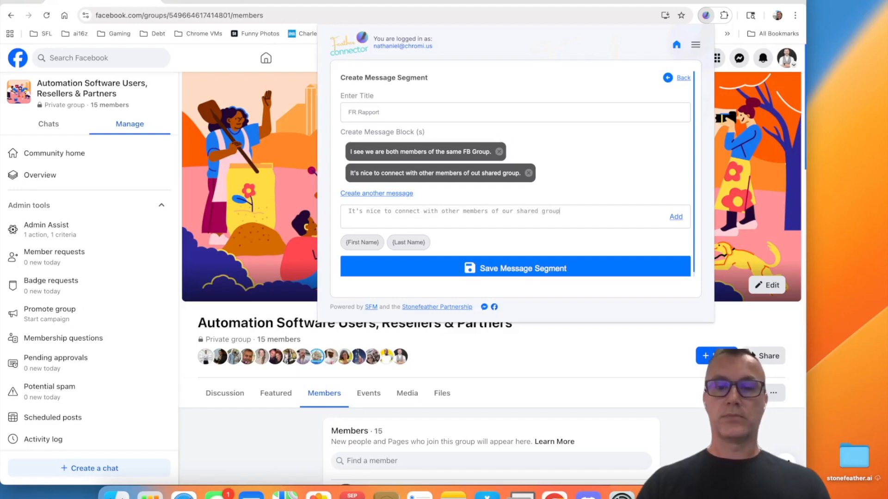
click(529, 173)
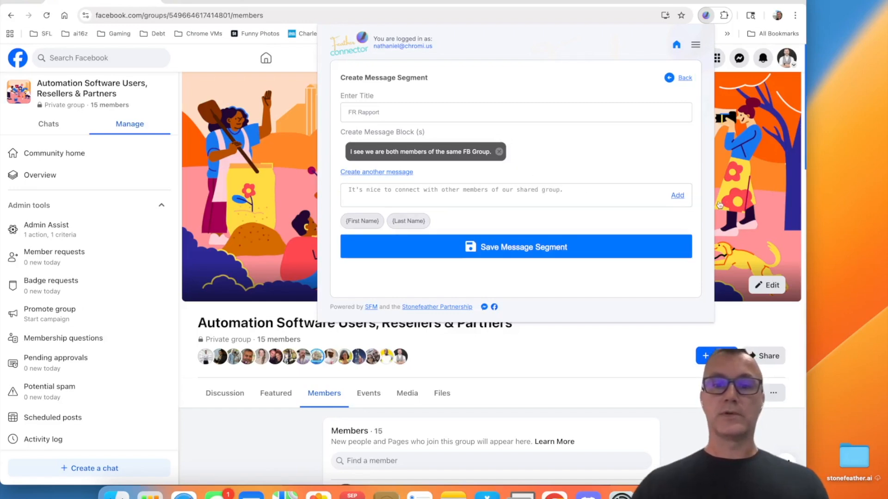
click(677, 196)
click(381, 194)
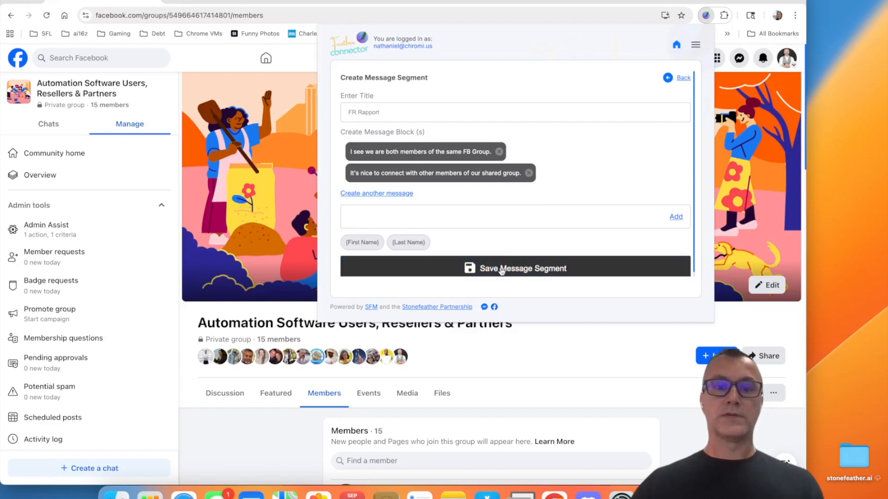
click(502, 267)
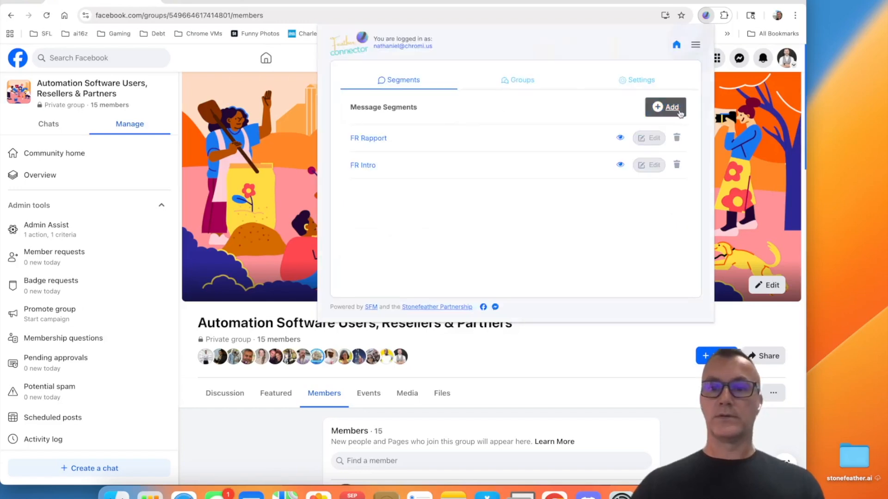
Step: Start a further message segment and title it "FR Leading"
click(672, 108)
click(447, 112)
text(FR Leading)
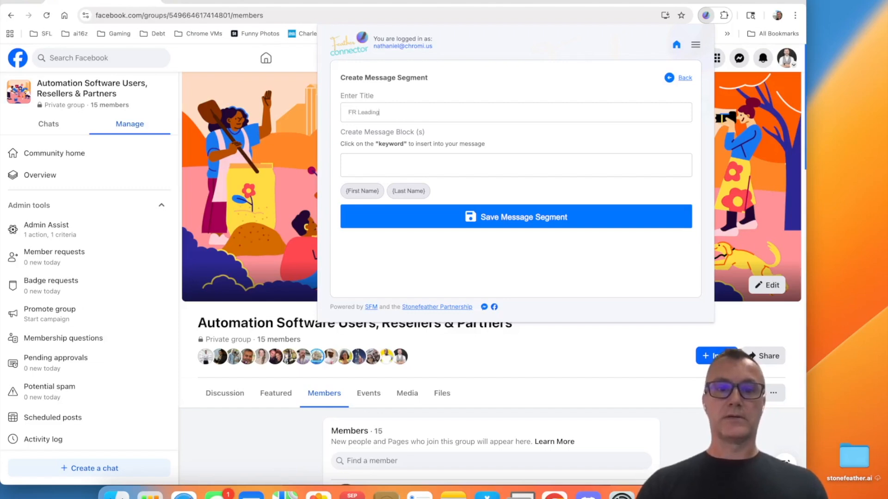
Step: Add the message block "How long have you been in the industry?" to the FR Leading segment
key(Tab)
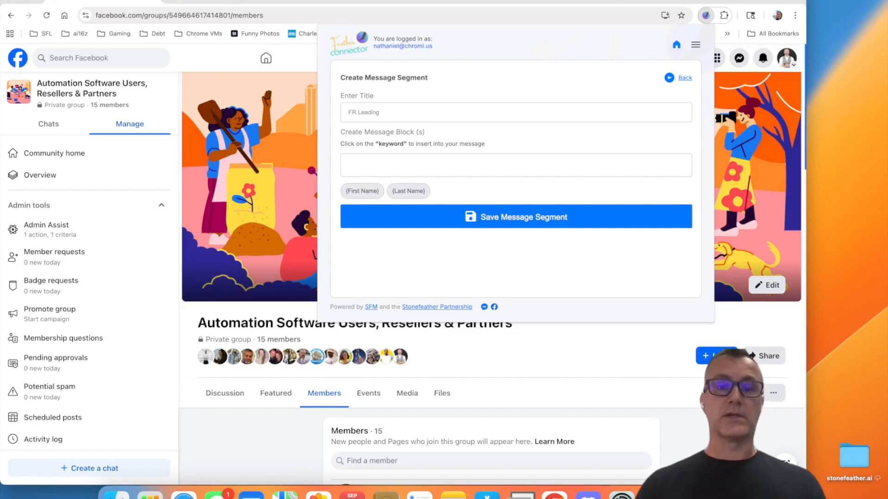
text(How long have you been in the)
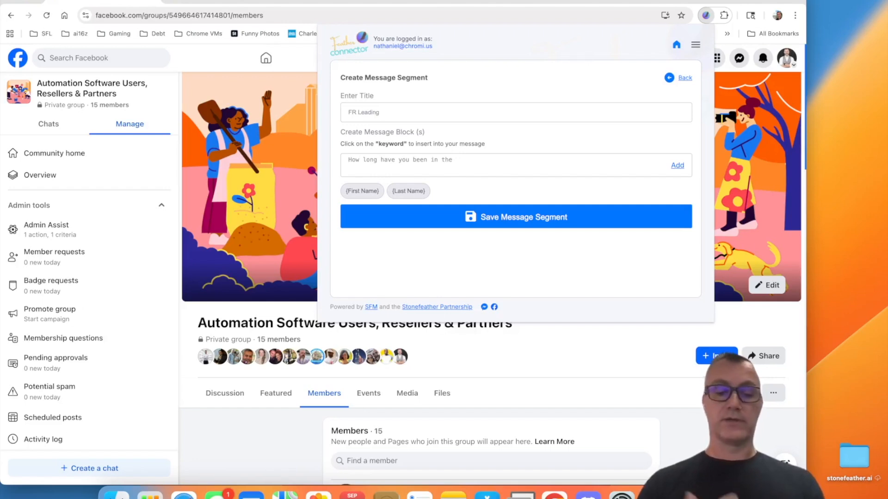
text(industry?)
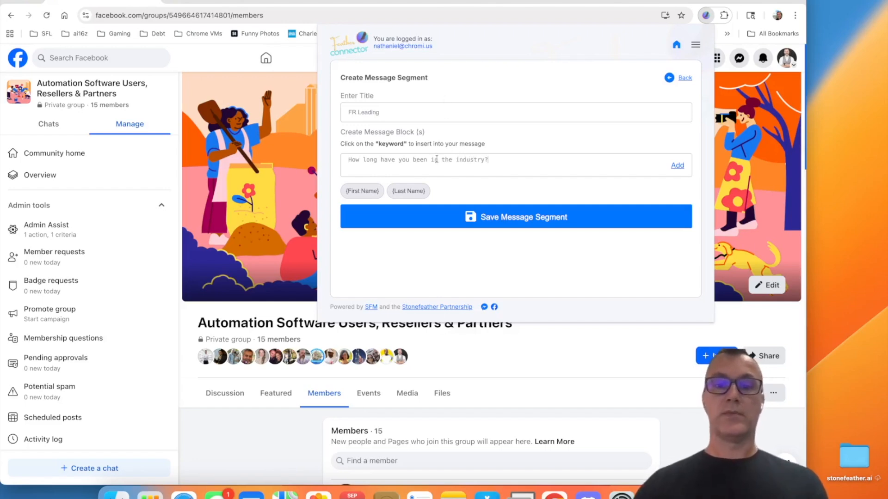
click(676, 166)
Step: Add a second message block reading "When did you first get started in the business?" and save the FR Leading segment
click(394, 172)
click(411, 195)
text(When di)
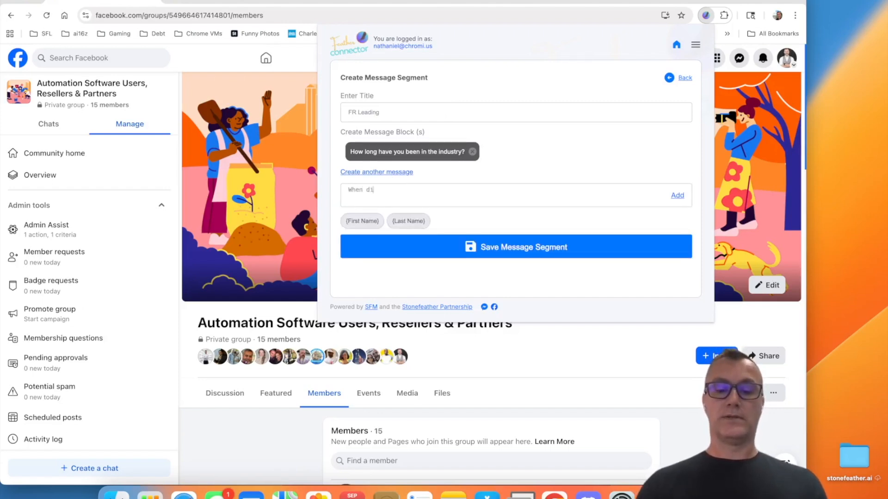
text(d you first get)
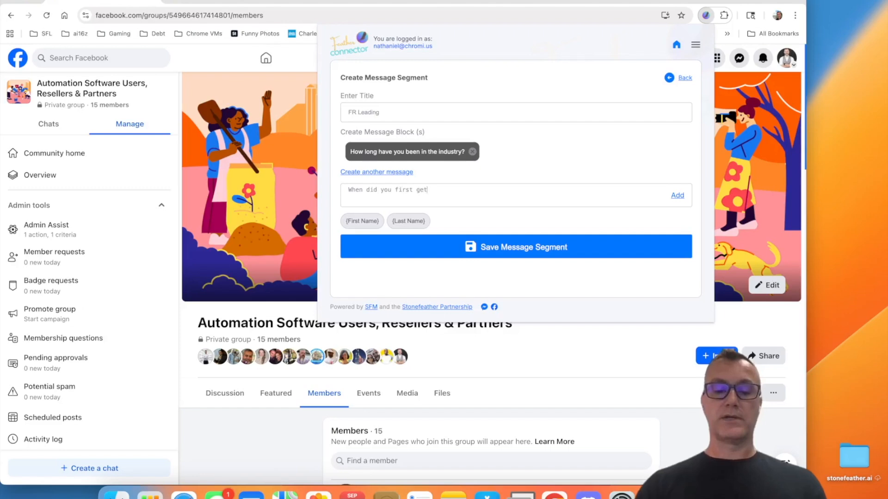
text( started in the)
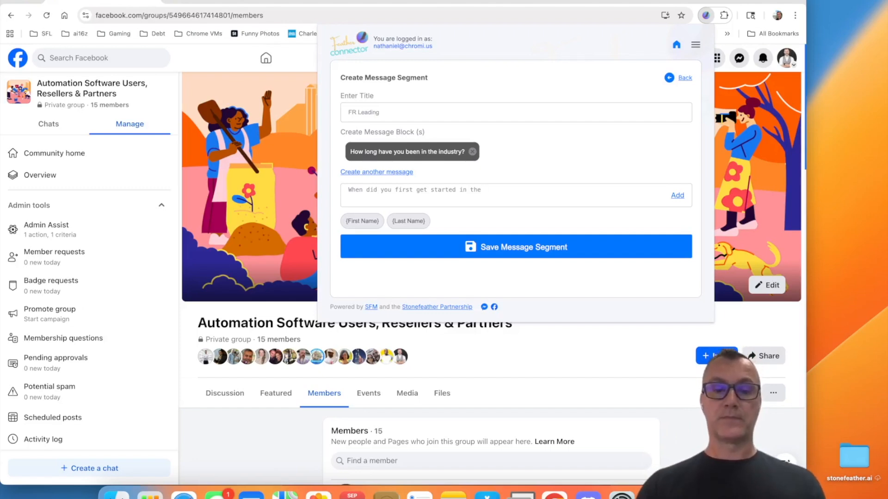
text(business)
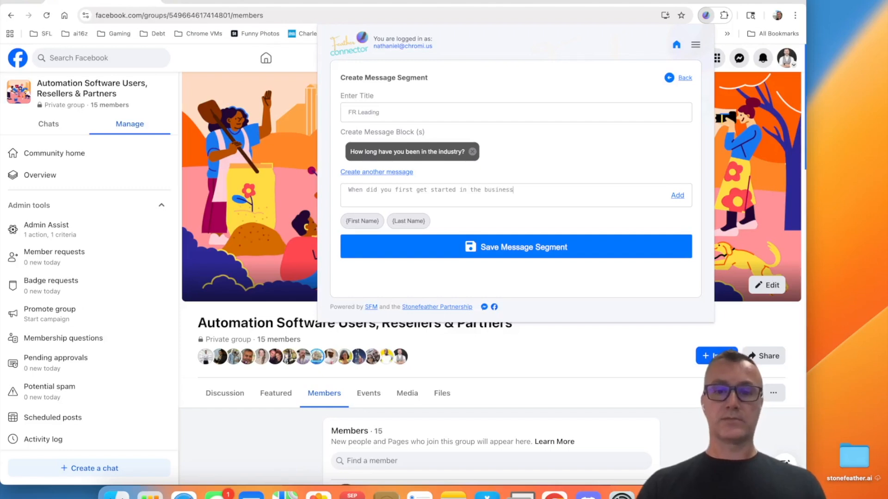
text(?)
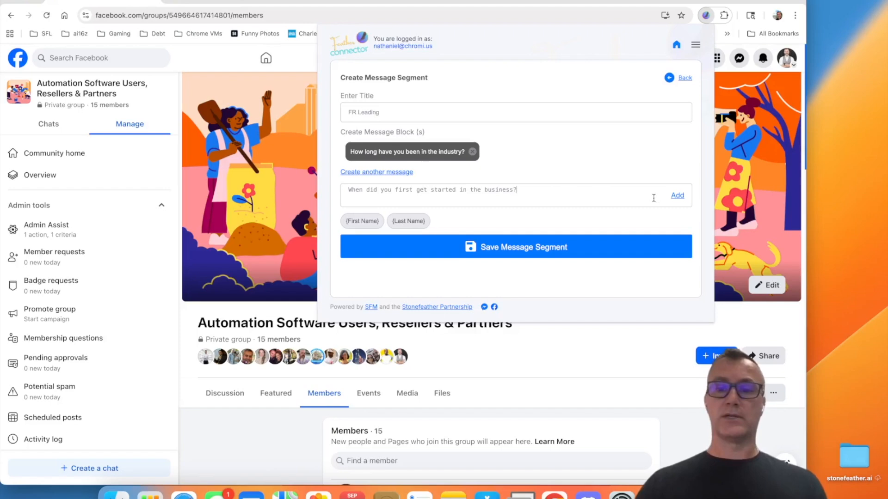
click(677, 195)
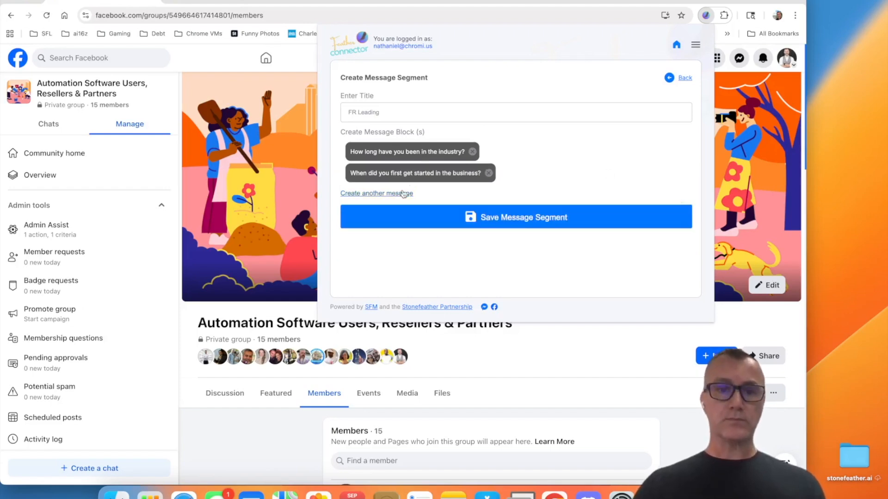
click(509, 215)
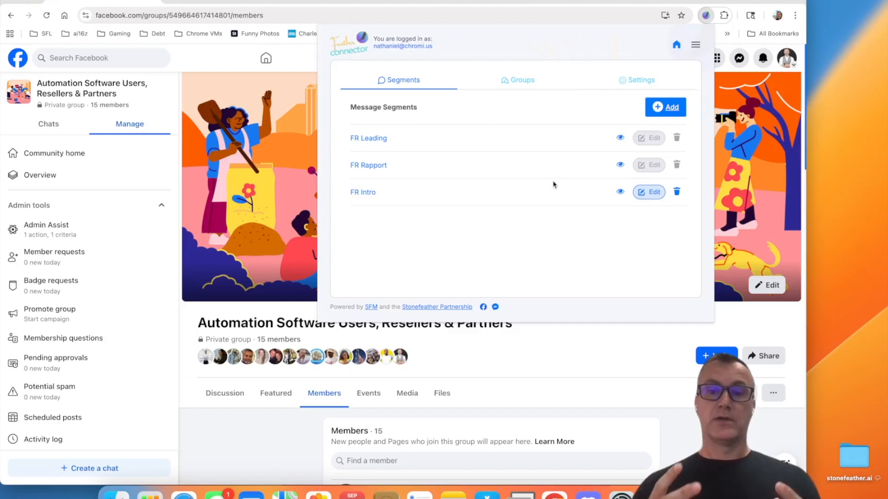
Step: Start a new message group and title it "FC Friend Request"
click(518, 80)
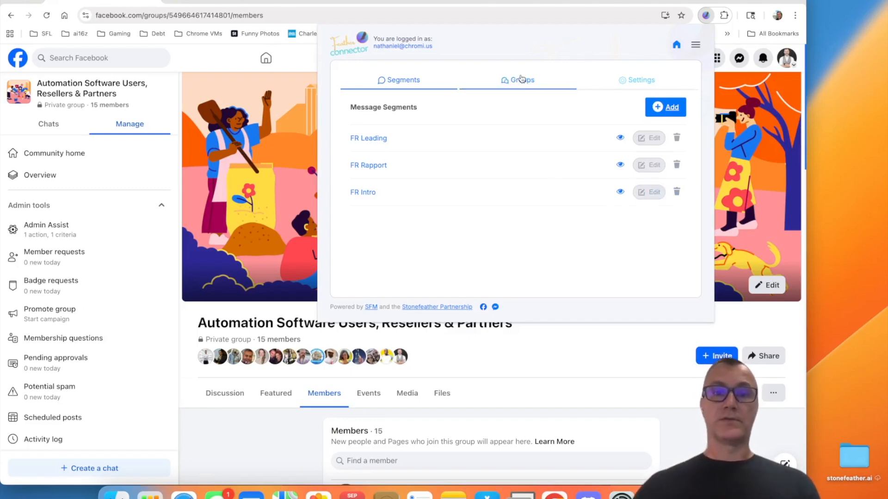
click(664, 107)
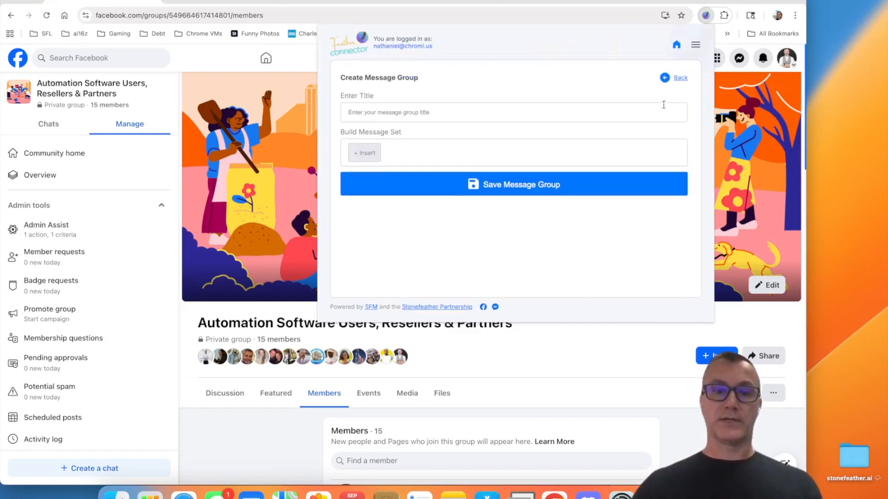
click(443, 111)
text(FC FRiend)
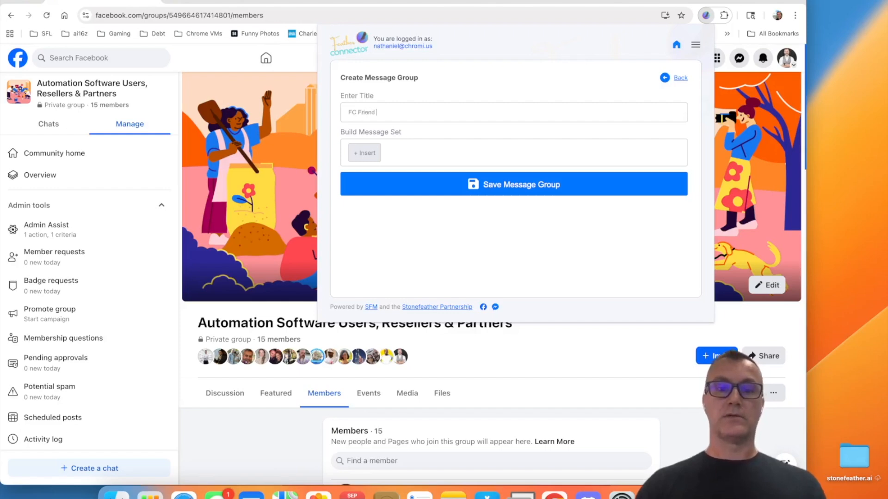
text( Request)
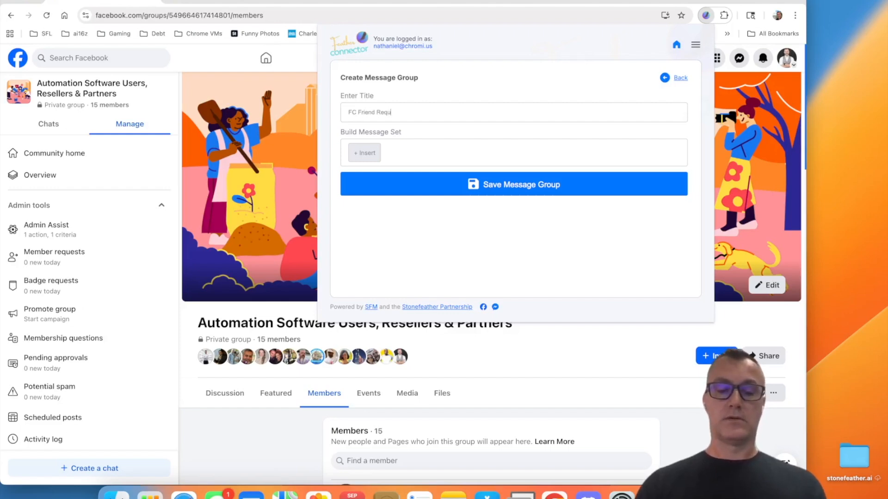
Step: Build a message set from the FR Intro, FR Rapport and FR Leading segments in that order, and save the message group
click(358, 154)
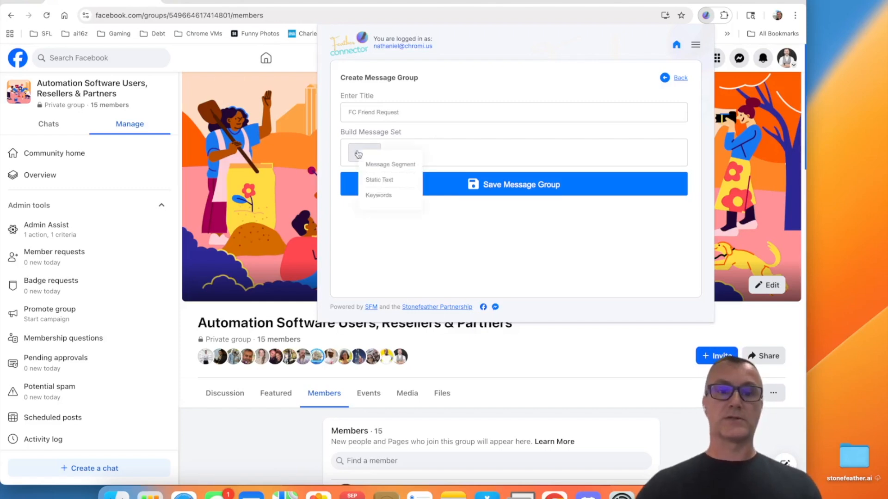
click(379, 166)
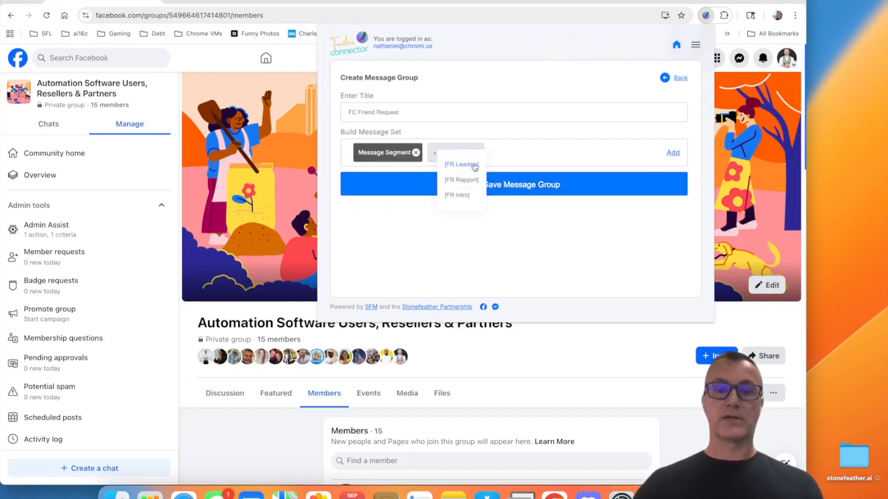
click(458, 196)
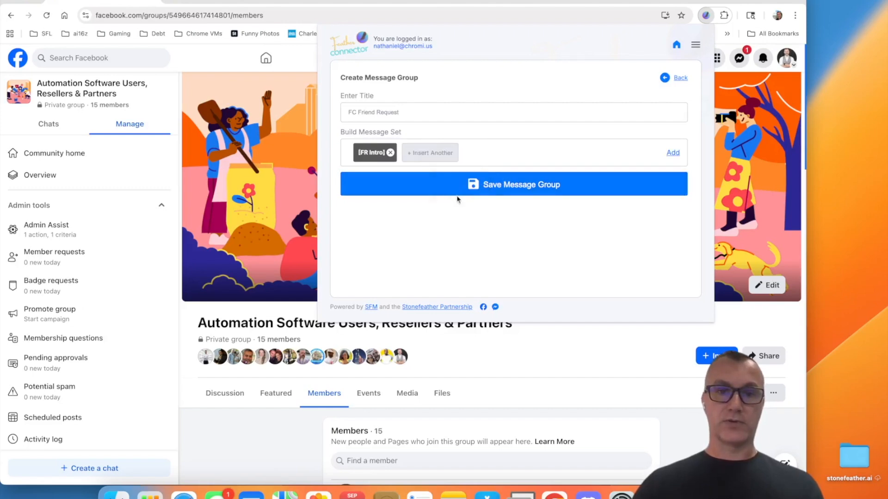
click(431, 157)
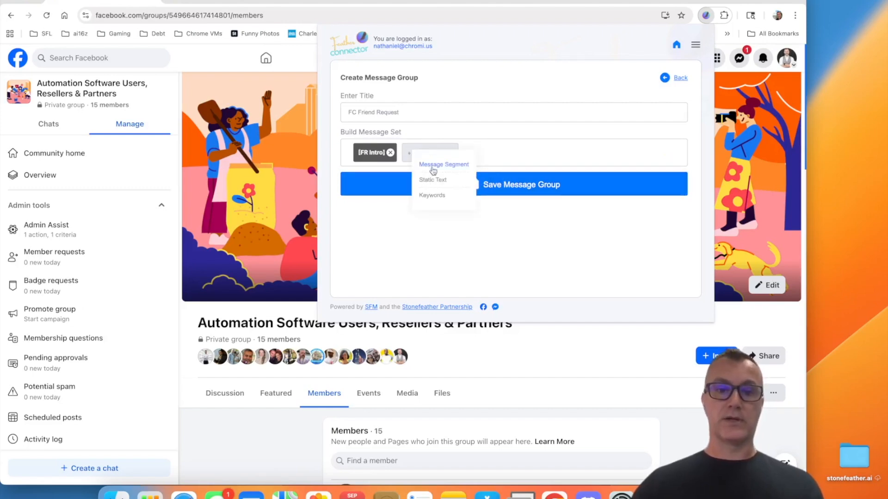
click(433, 167)
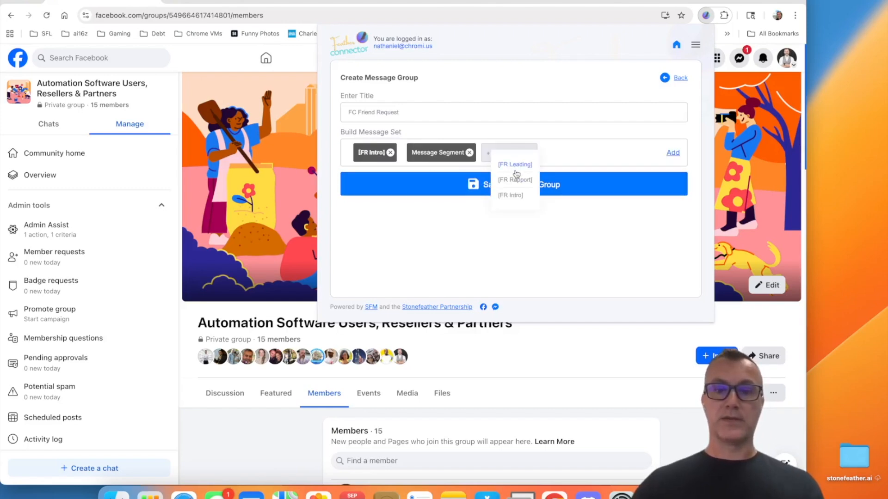
click(513, 184)
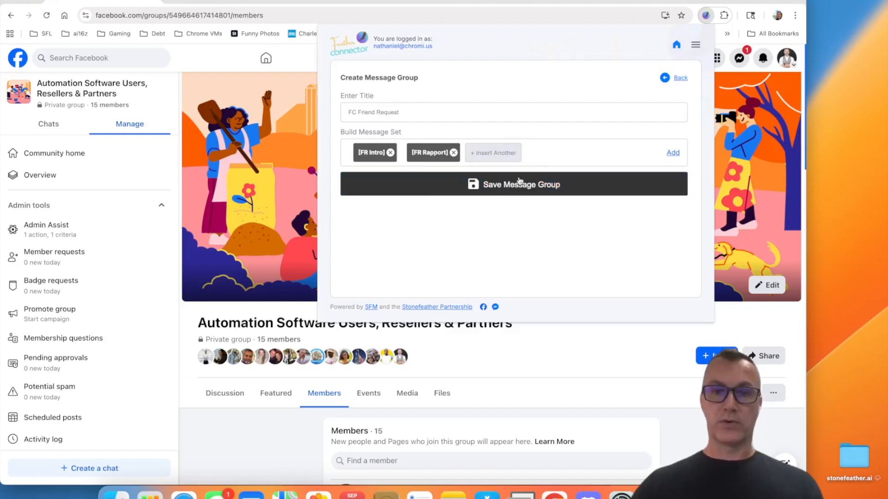
click(492, 156)
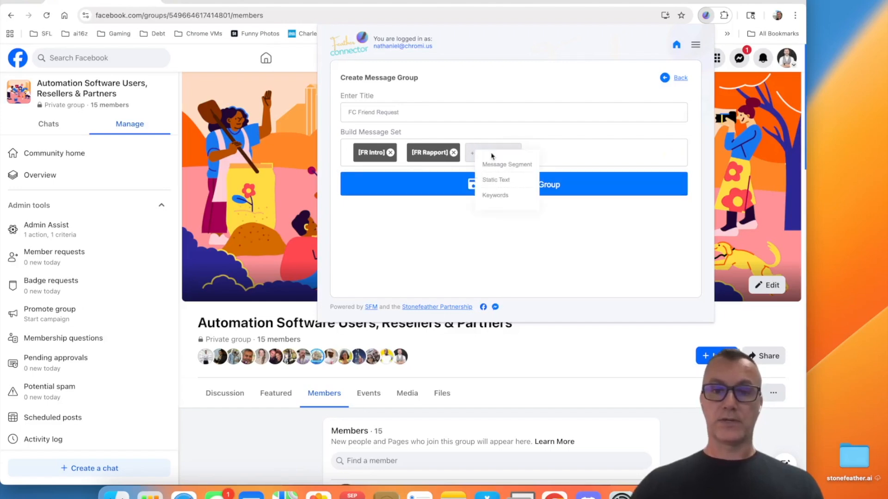
click(495, 165)
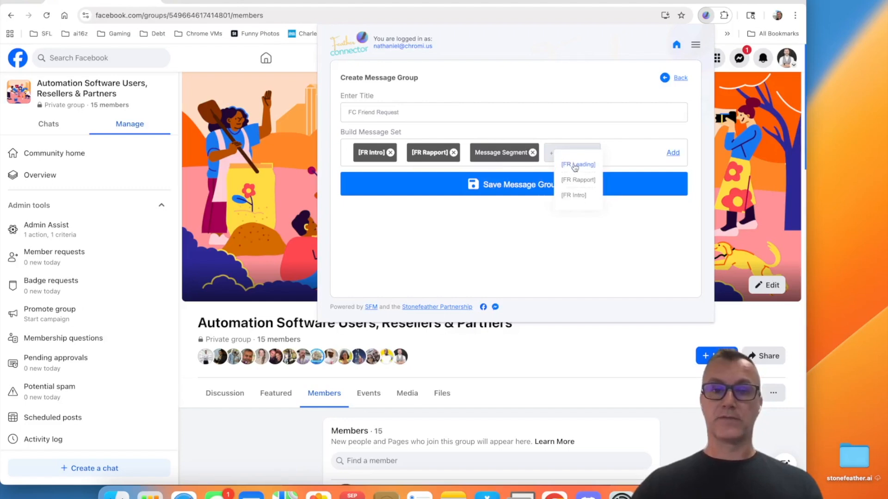
click(574, 166)
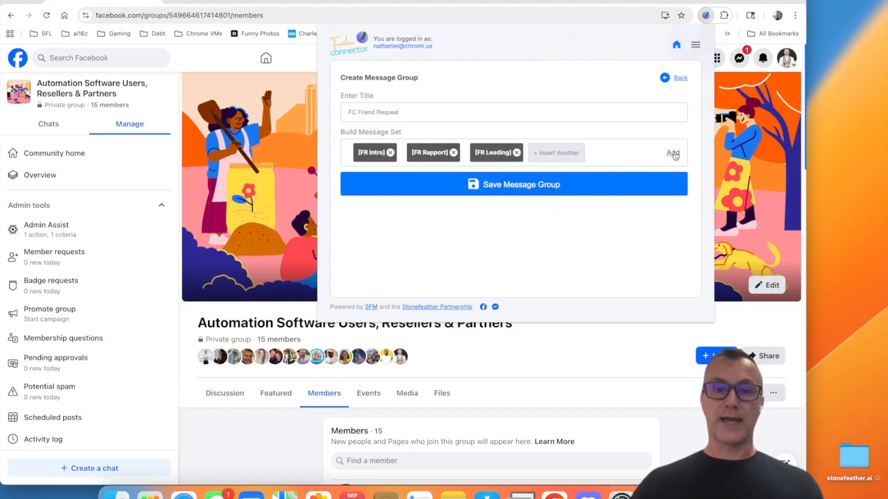
click(674, 153)
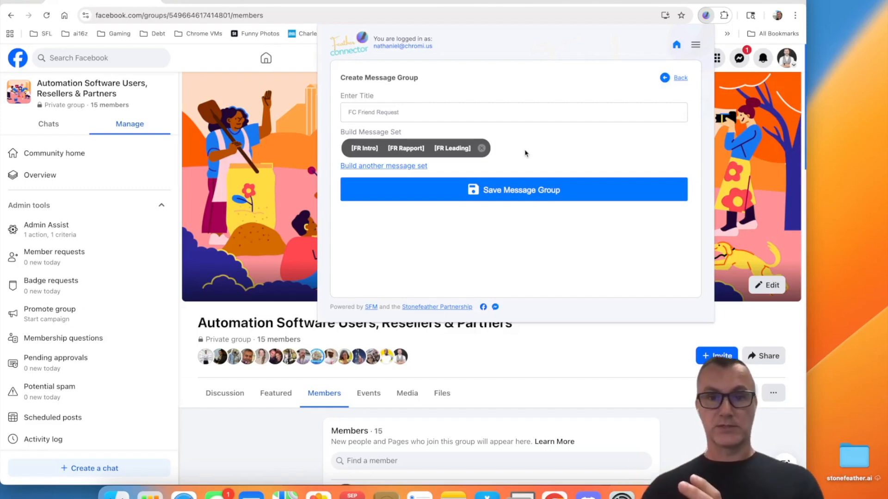
click(517, 193)
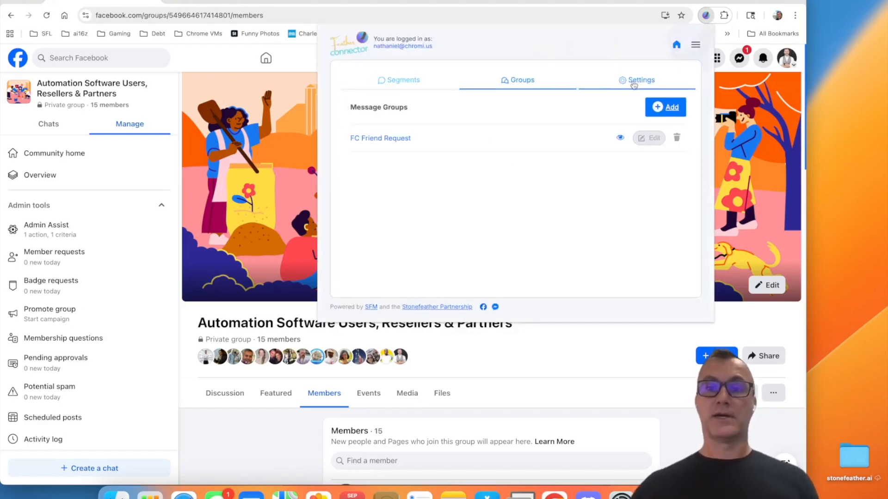
Step: Return to the friend-request run form and choose FC Friend Request as its message group
click(634, 83)
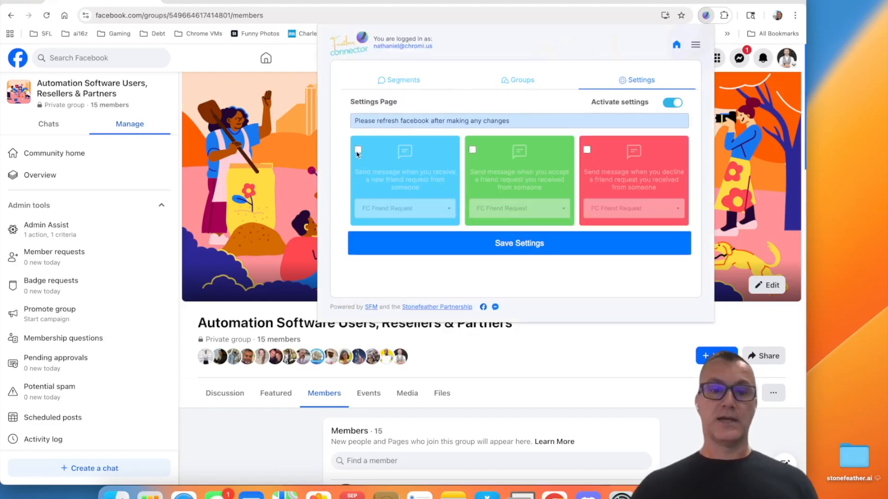
click(695, 45)
click(676, 45)
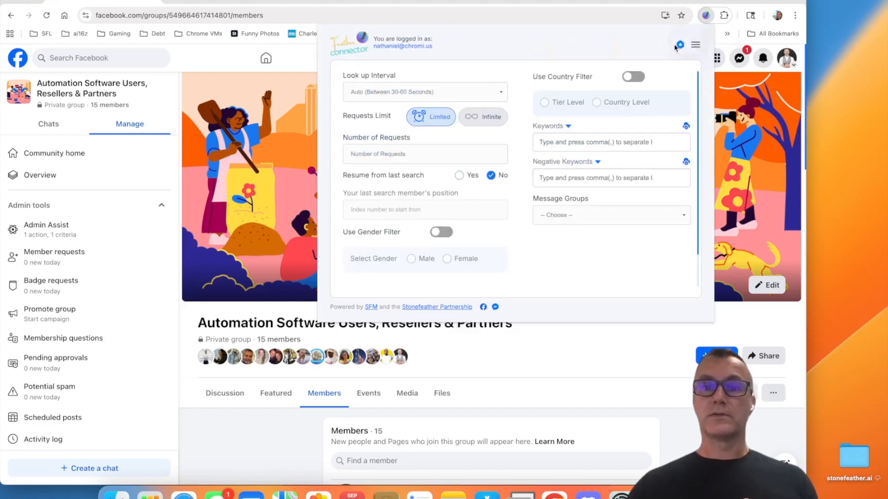
click(561, 216)
click(560, 227)
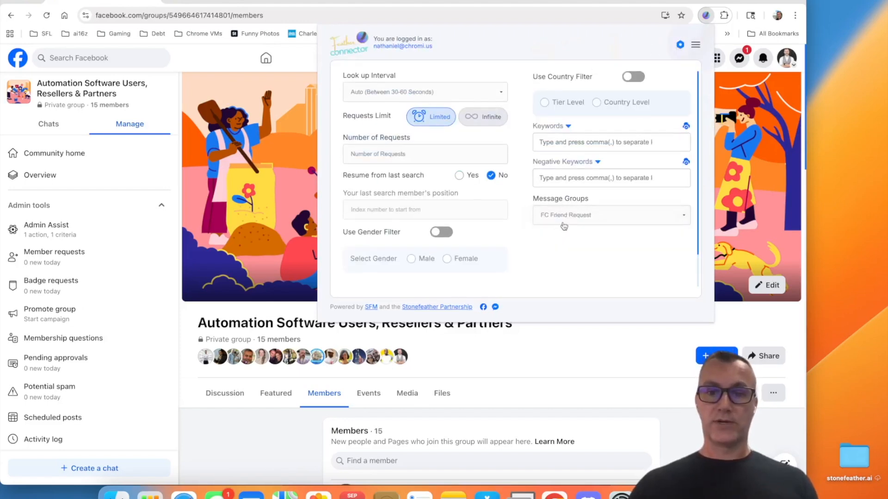
Step: Set the number of requests to 50 and try to run the friend-request automation
scroll(510, 204, down, 2)
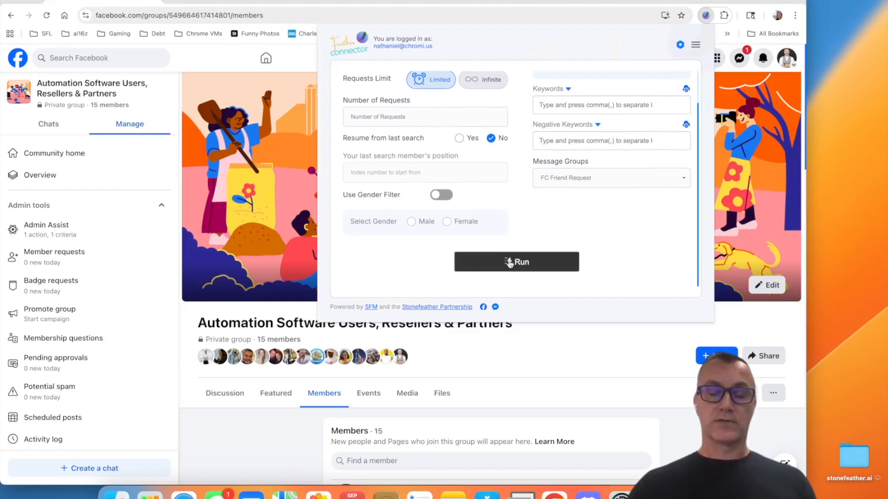
click(512, 264)
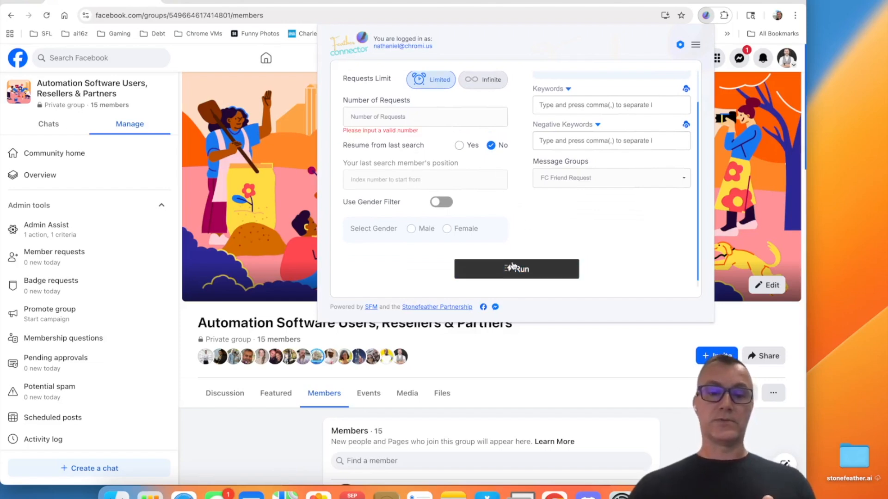
click(396, 117)
text(50)
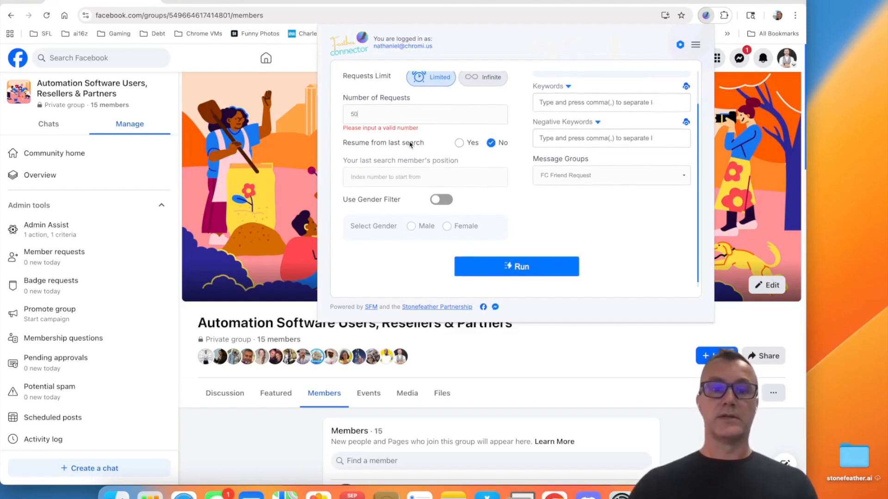
scroll(411, 144, down, 1)
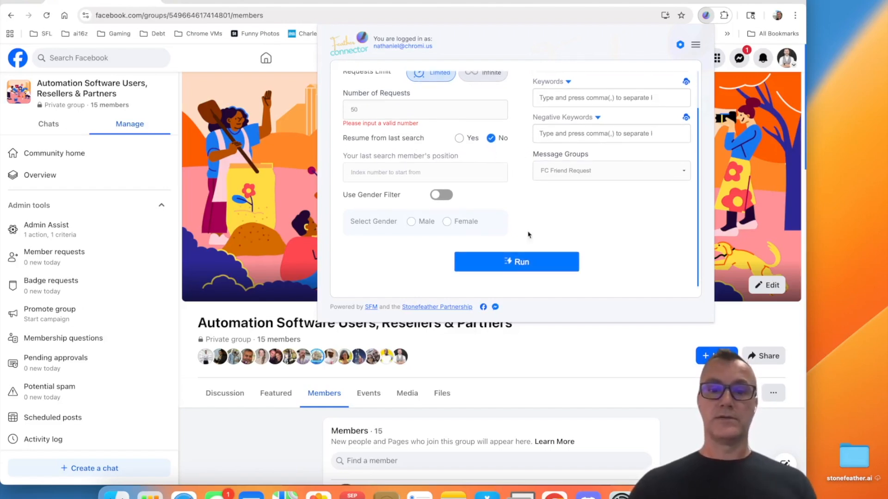
click(517, 257)
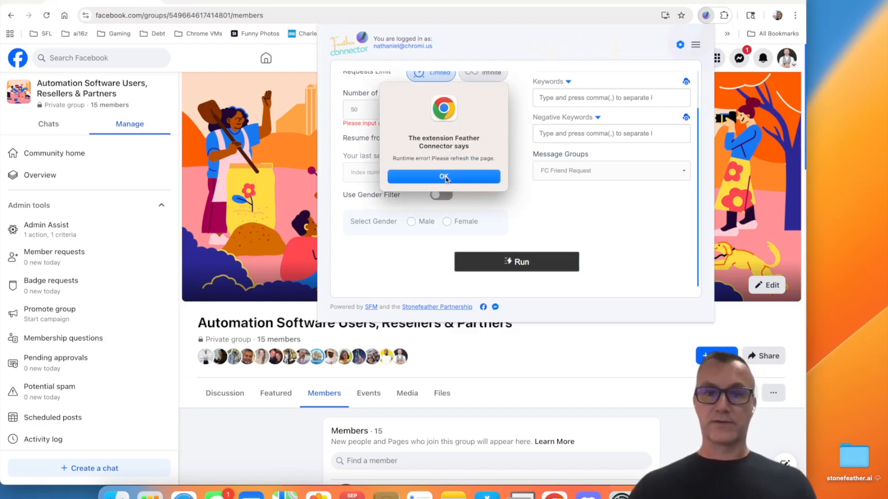
click(445, 179)
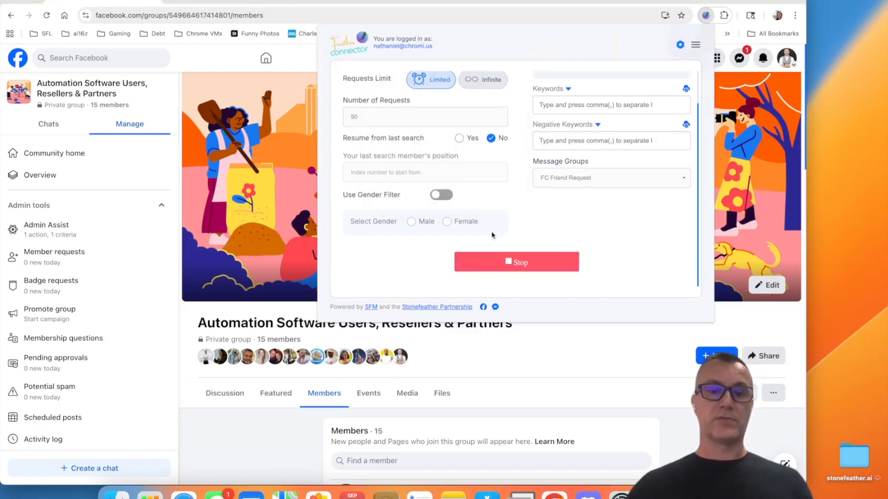
Step: Reload the group's members page, run the friend-request automation with the existing form values, and view the member list being processed
click(46, 17)
click(45, 19)
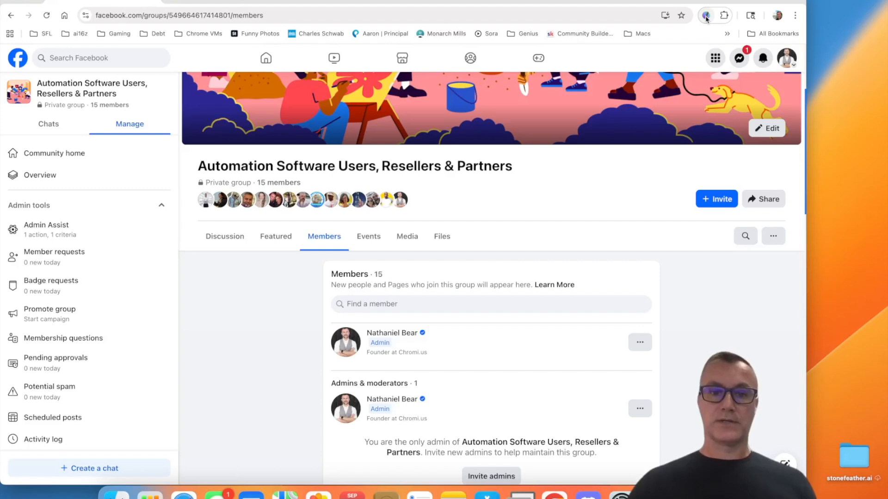
click(706, 17)
click(517, 261)
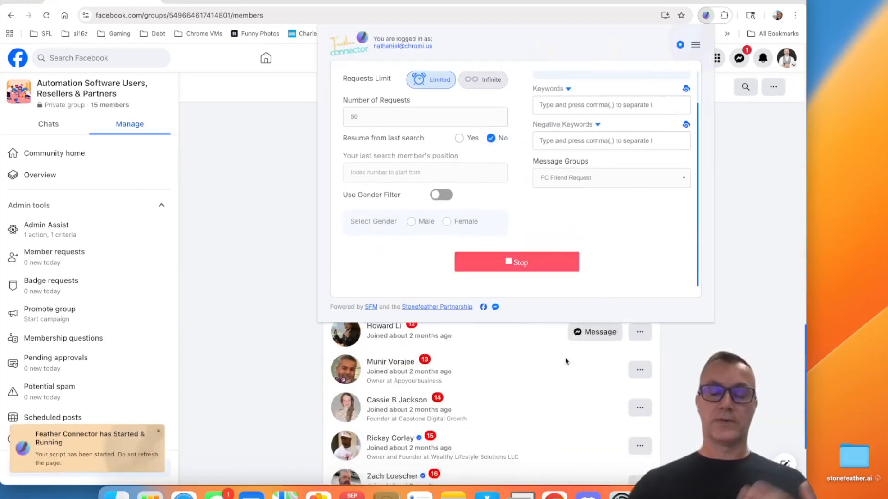
click(707, 18)
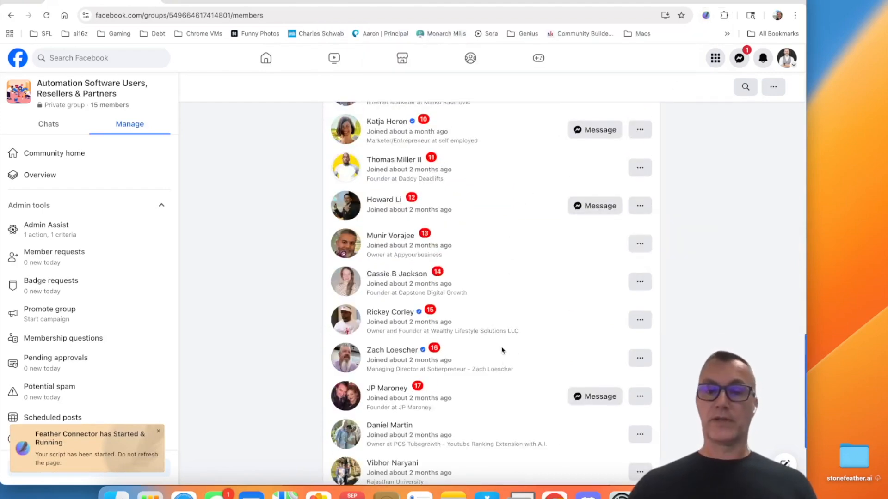
scroll(509, 283, up, 16)
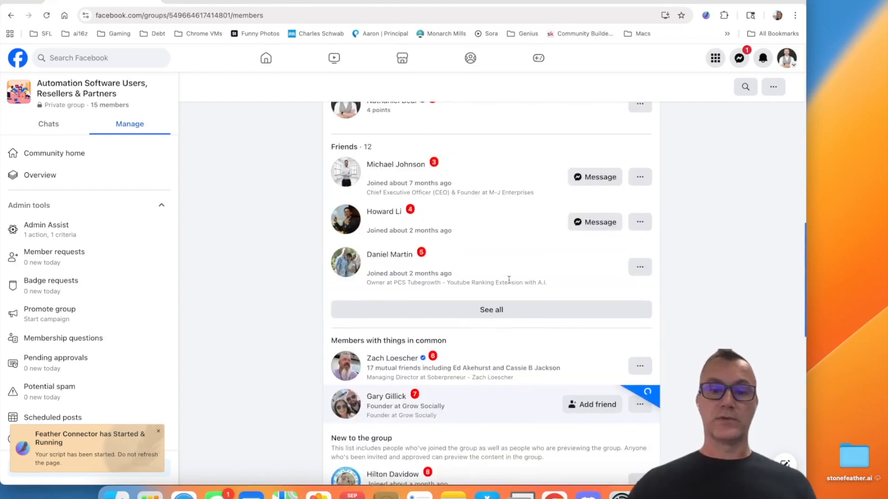
Step: Review the message group options in the friend-request form while the automation is running
scroll(605, 253, down, 12)
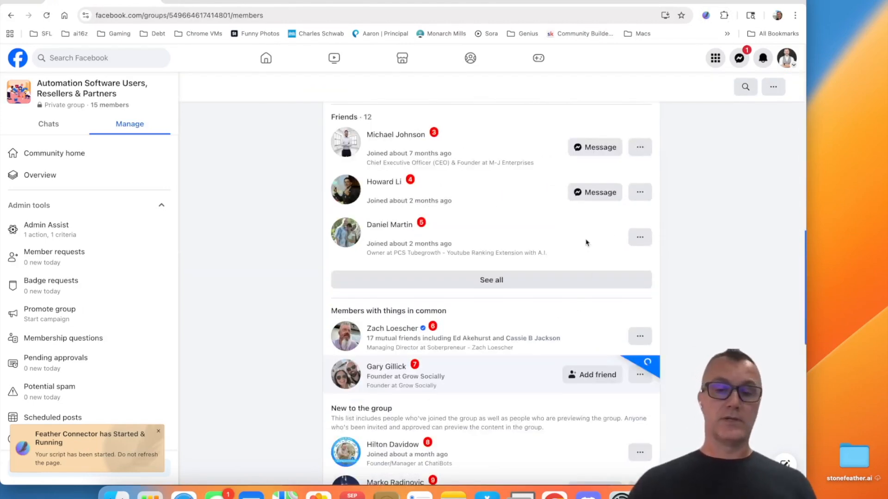
click(706, 15)
click(573, 185)
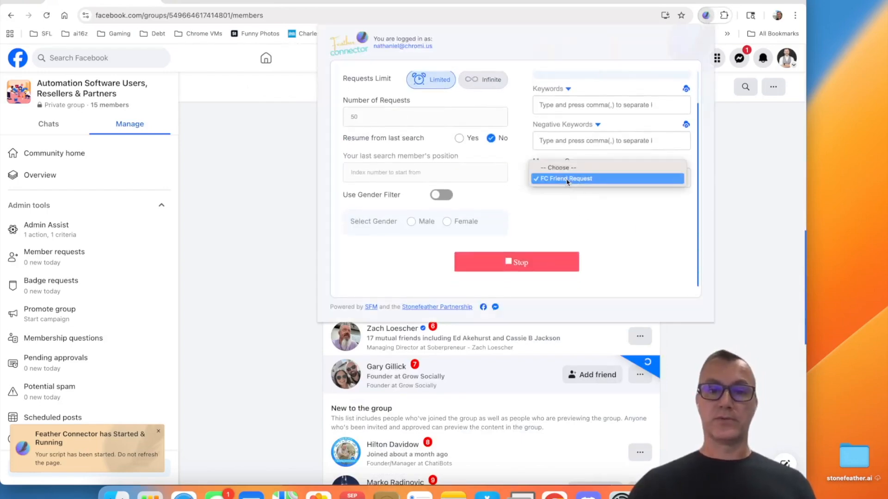
click(568, 200)
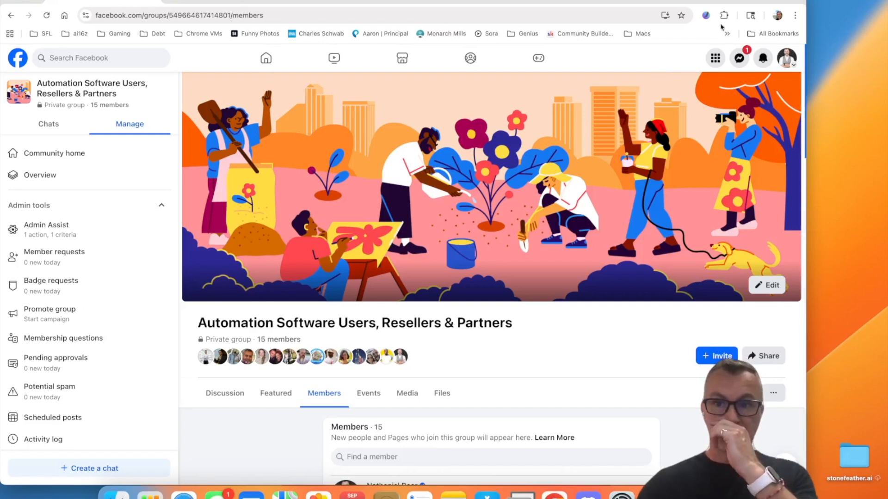
Step: Reopen Feather Connector and go through the message segments and message groups to the automatic-message settings page
click(706, 16)
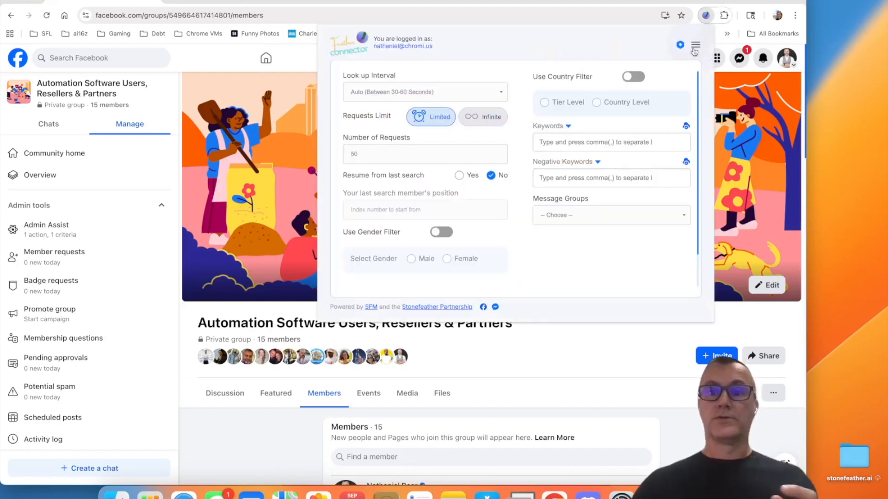
click(695, 44)
click(638, 110)
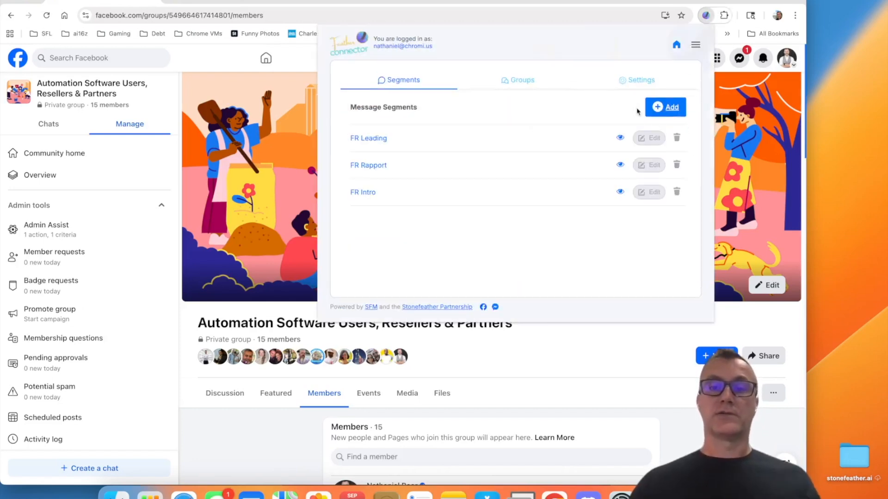
click(520, 81)
click(615, 82)
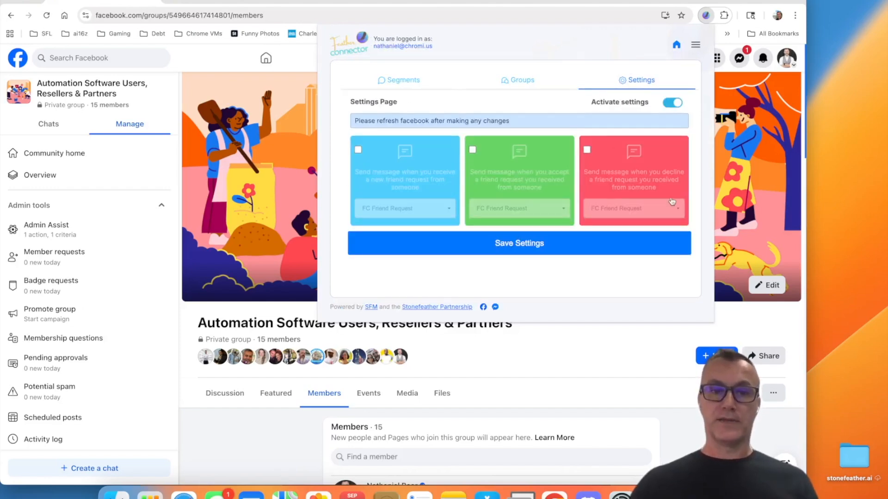
Step: Try enabling the automatic messages for received, accepted and declined friend requests one at a time, disabling each again
click(414, 183)
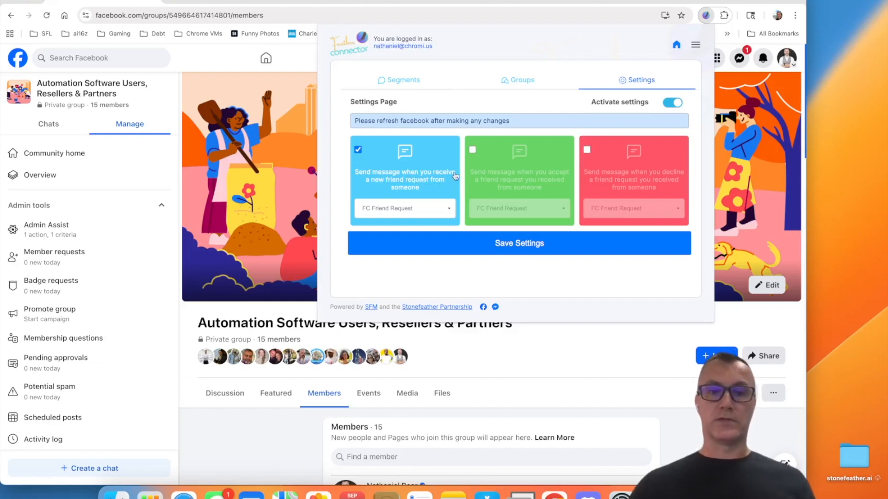
click(358, 149)
click(472, 150)
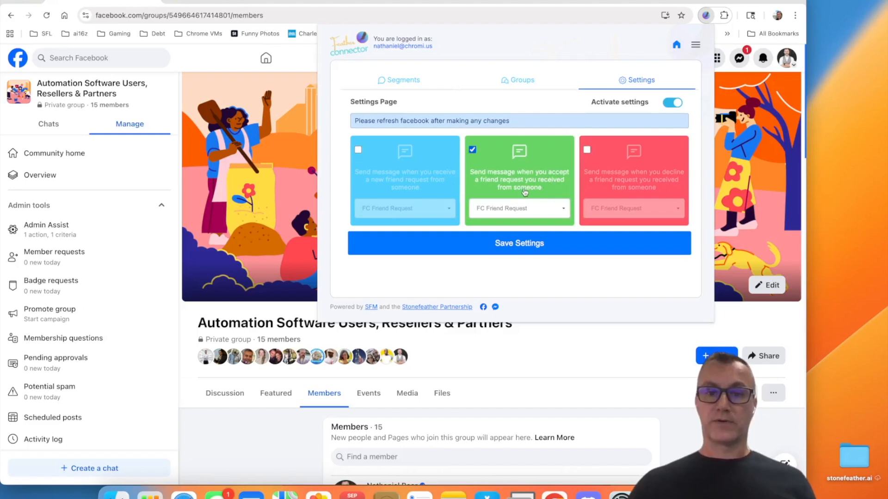
click(472, 150)
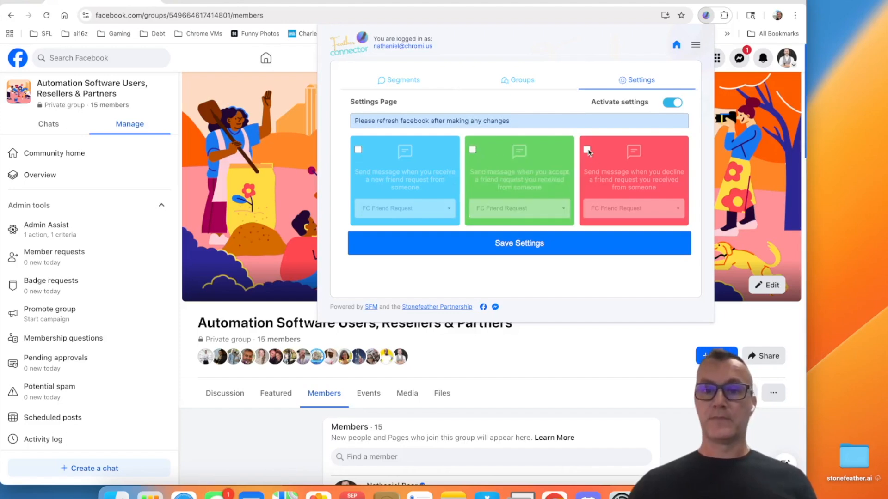
click(587, 150)
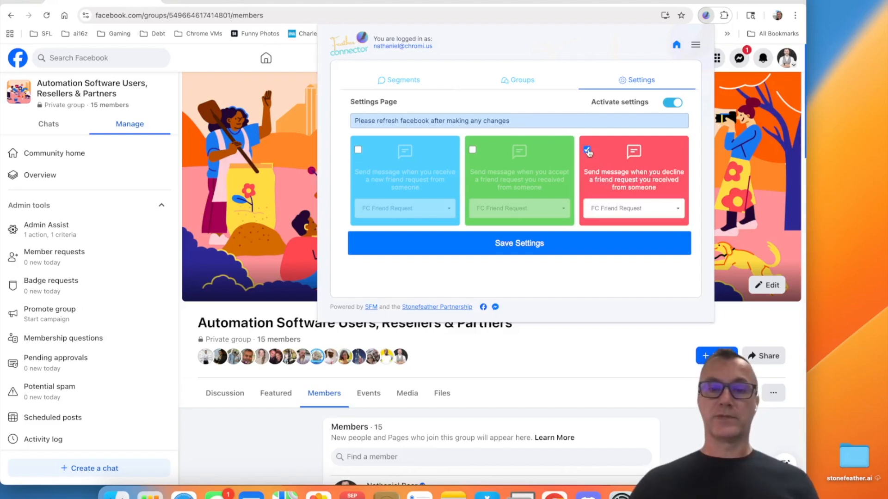
click(587, 150)
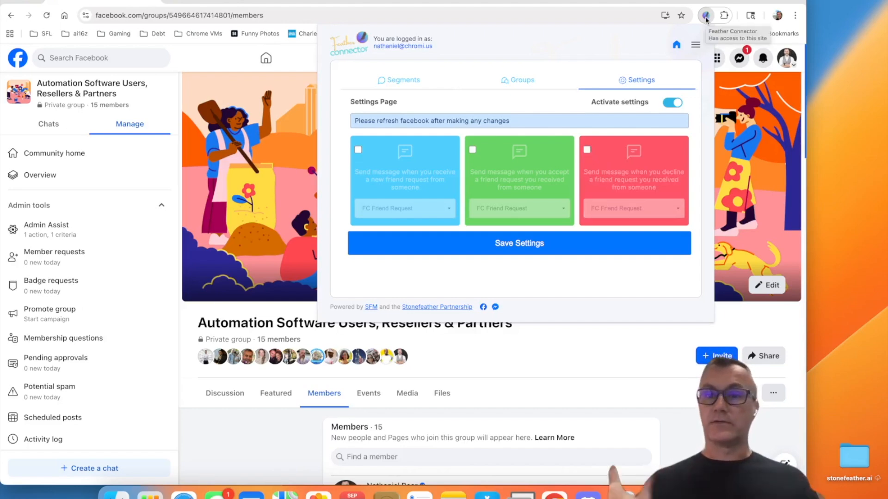